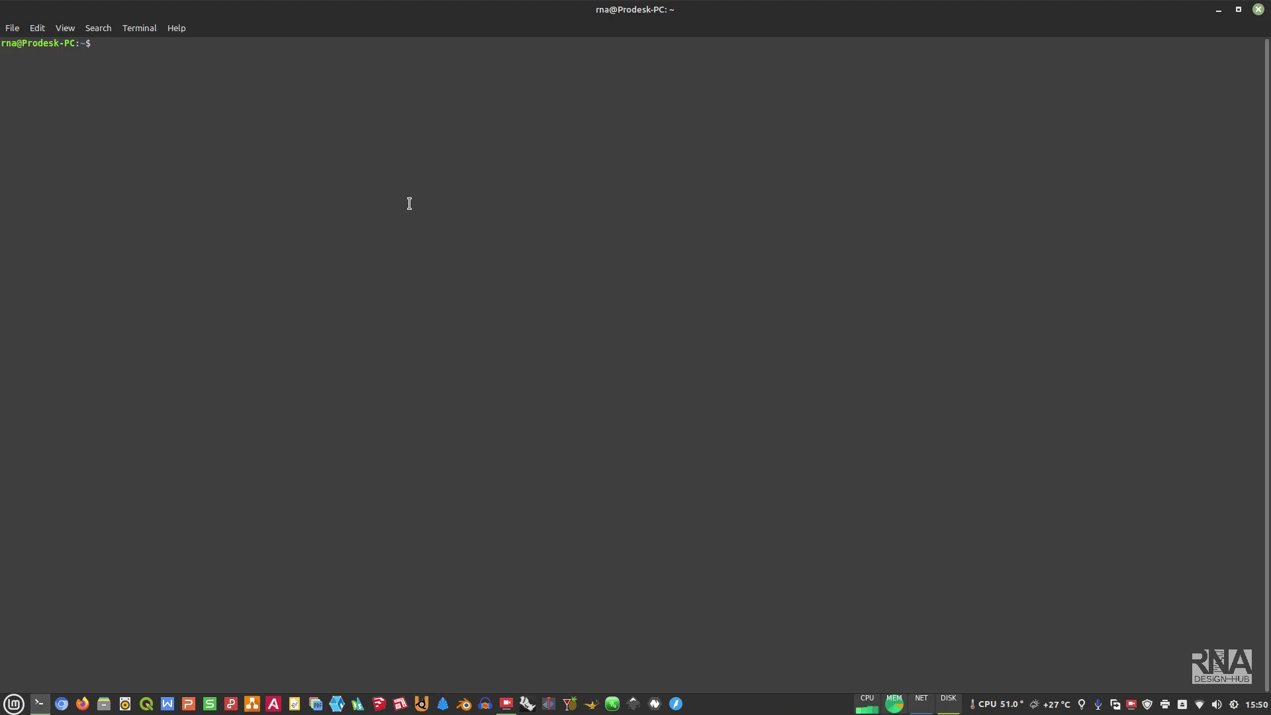
text(ne)
text(of)
text(etch)
- Run neofetch to print the Linux Mint 21 system summary
key(Return)
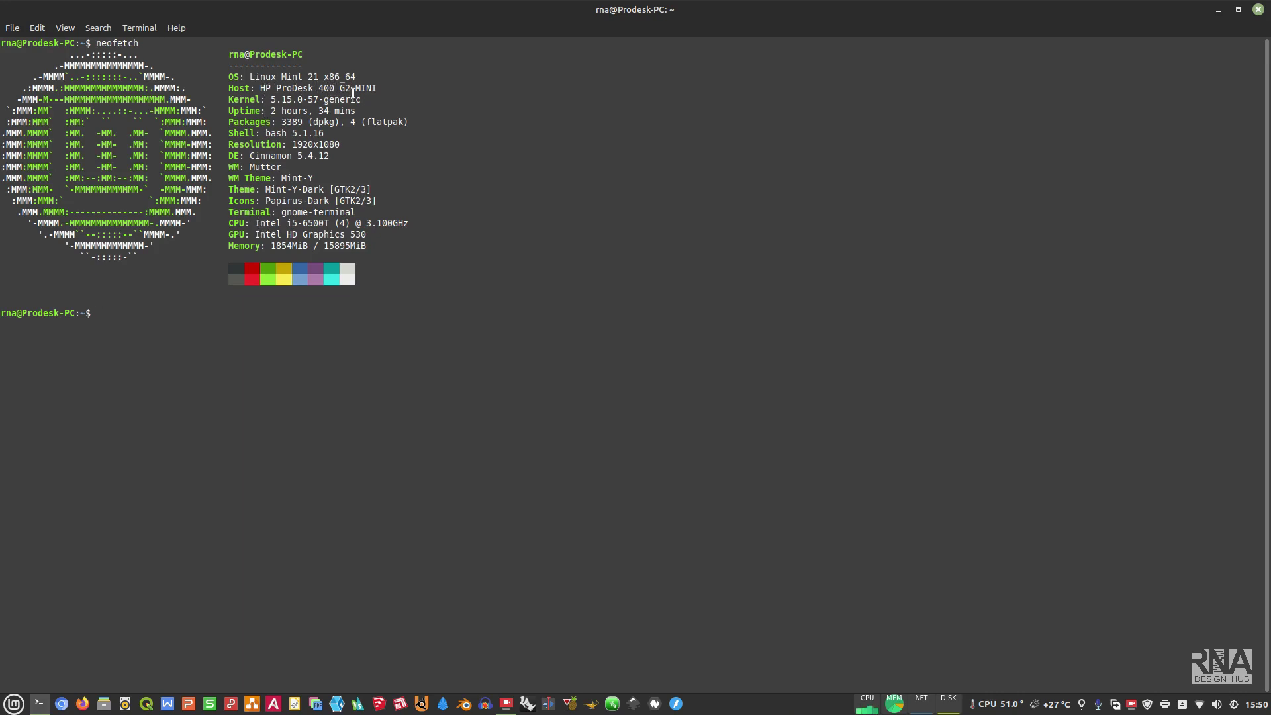
- Search DuckDuckGo for gimp in Firefox and open the gimp.org result in a second tab
click(81, 705)
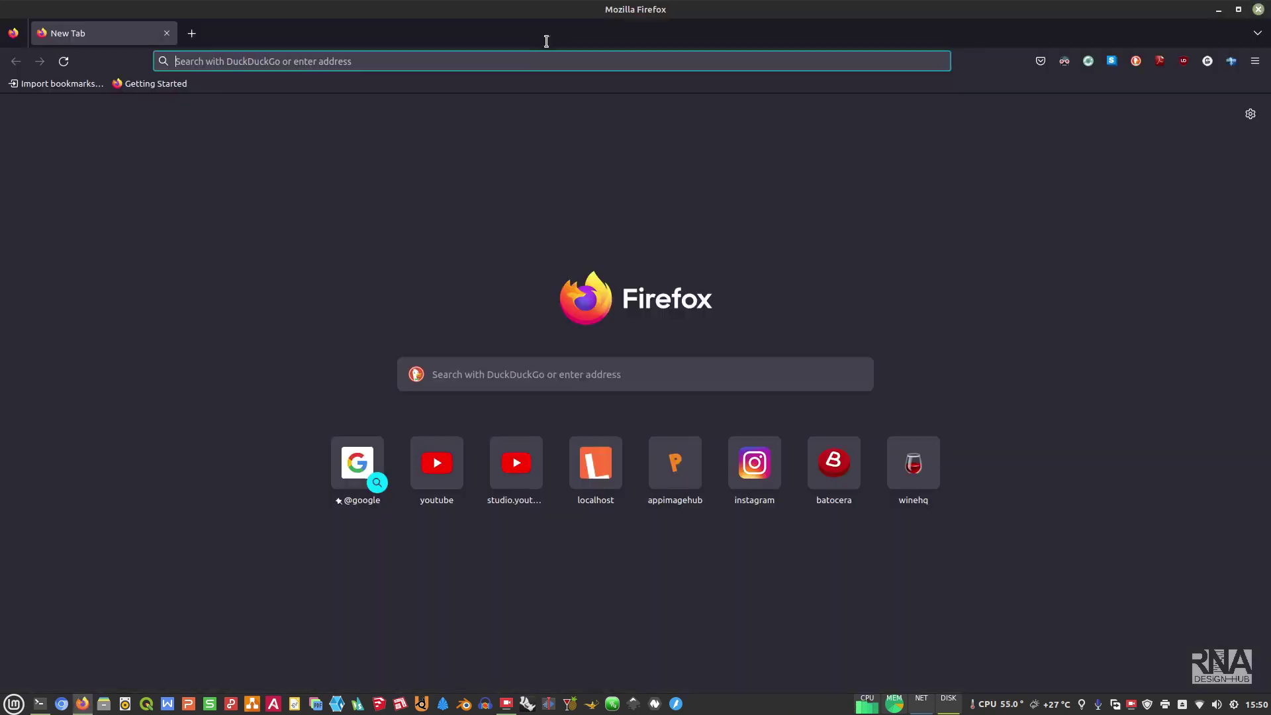
text(gimp)
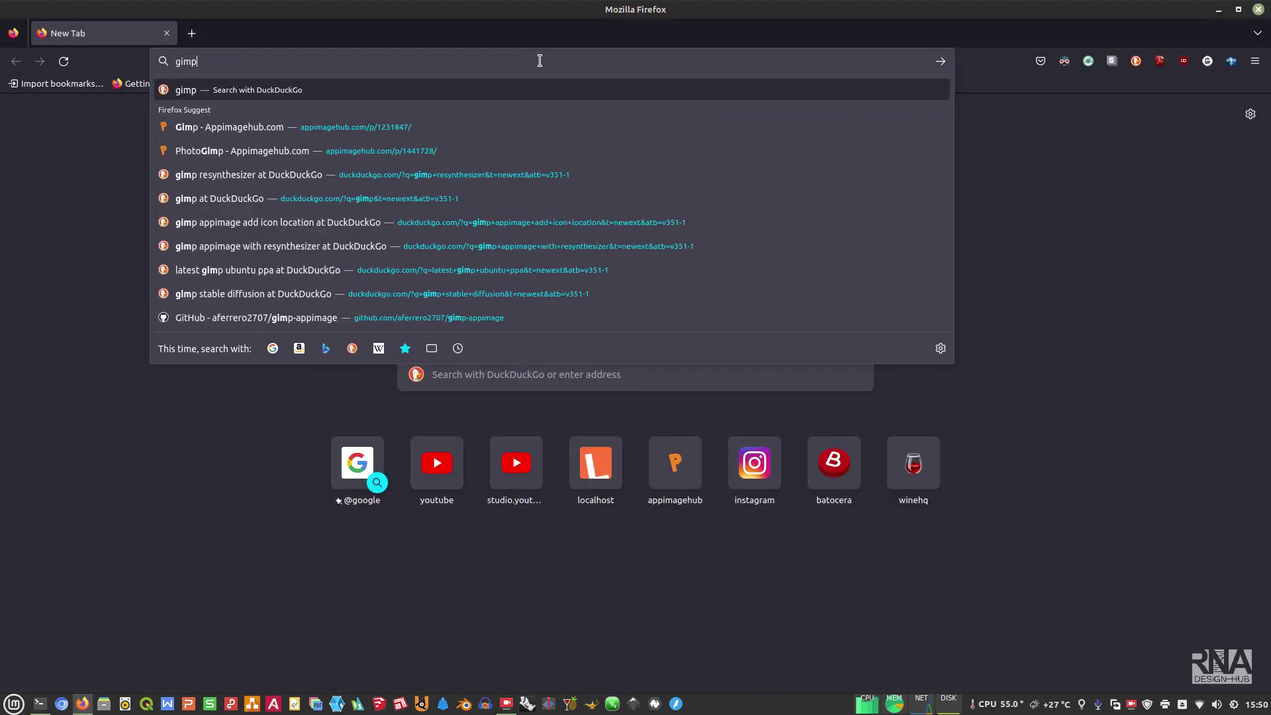
key(Return)
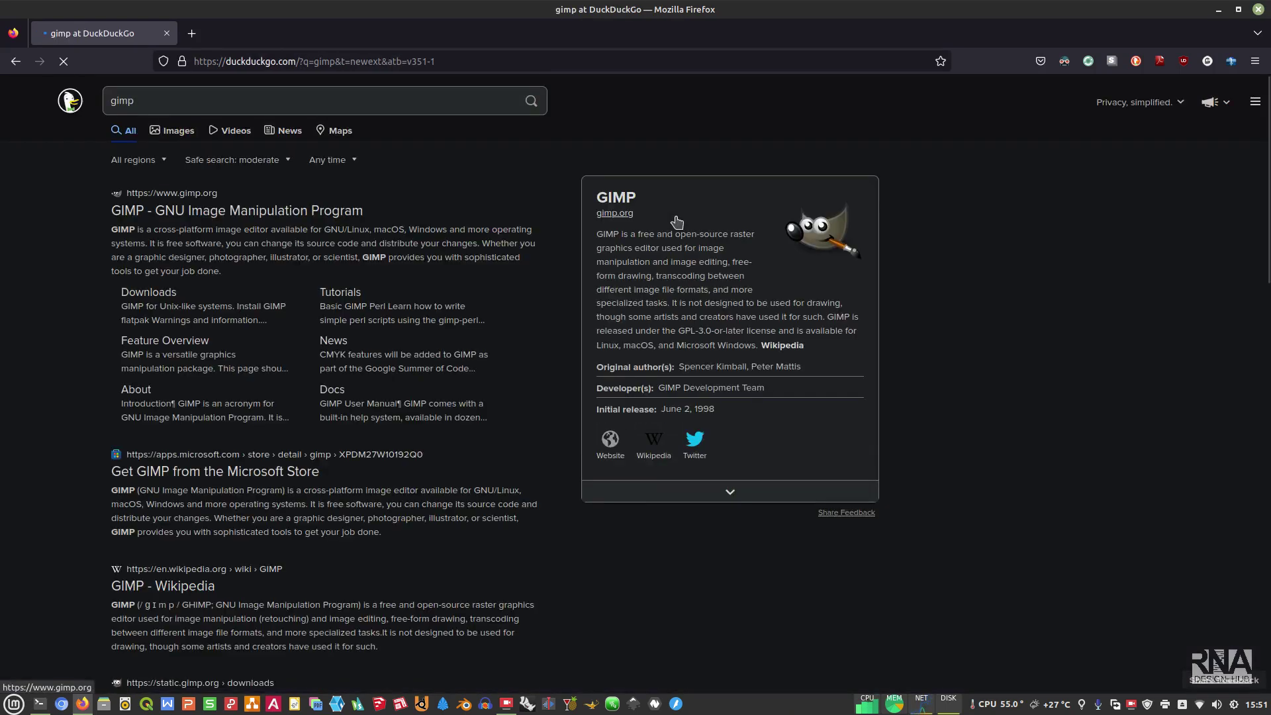
right_click(254, 215)
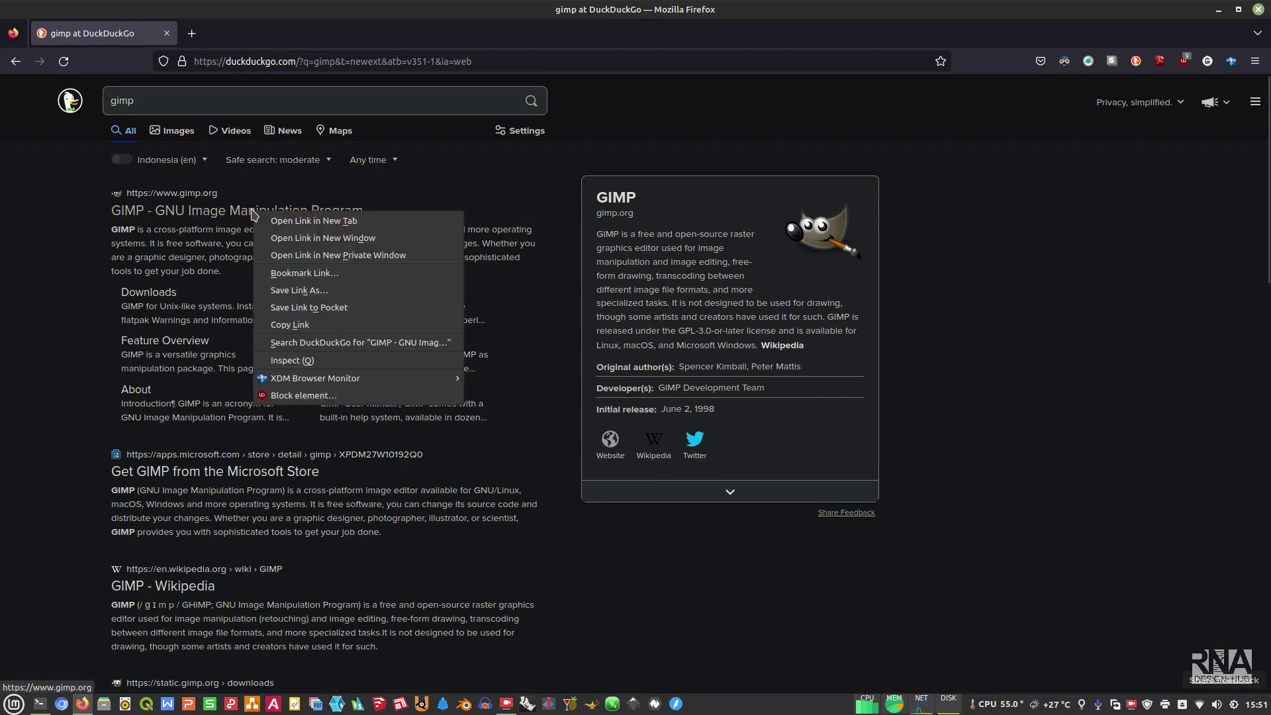
click(315, 221)
click(249, 33)
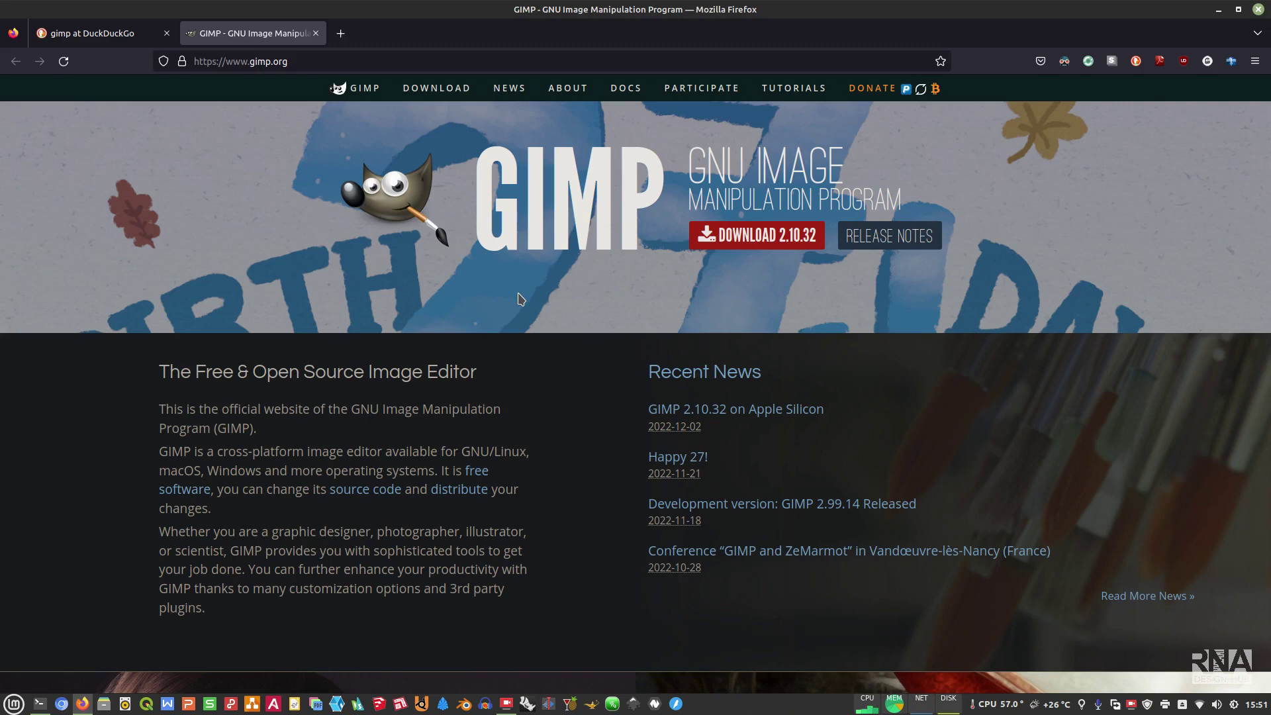
- In a new tab, search 'gimp resynthesizer github' and open the bootchk/resynthesizer repository
click(339, 33)
text(re)
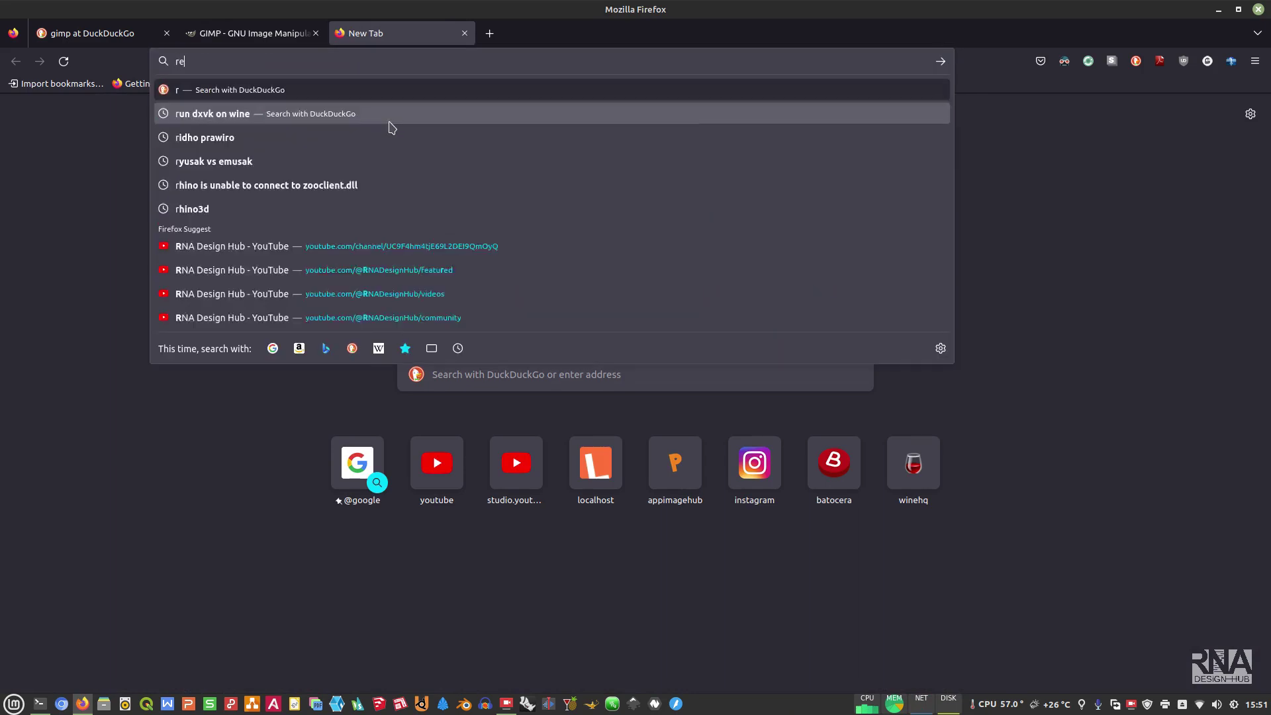
text(synte)
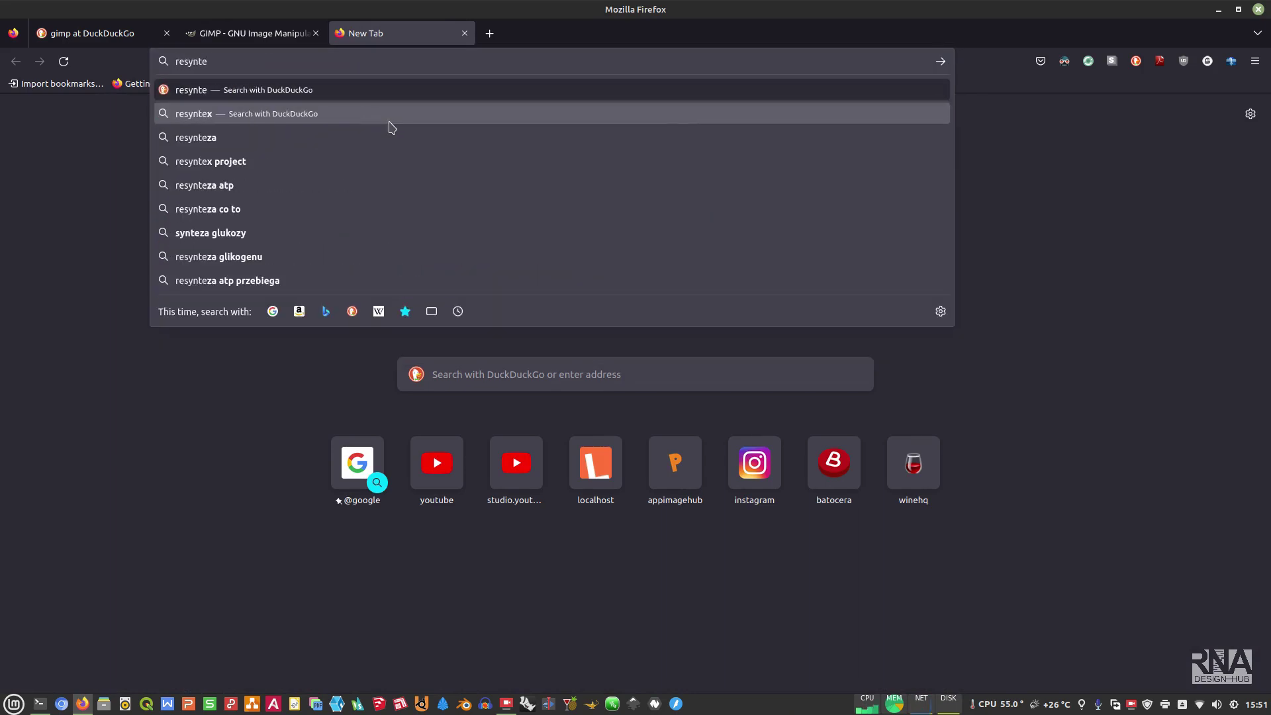
key(BackSpace)
text(hesi)
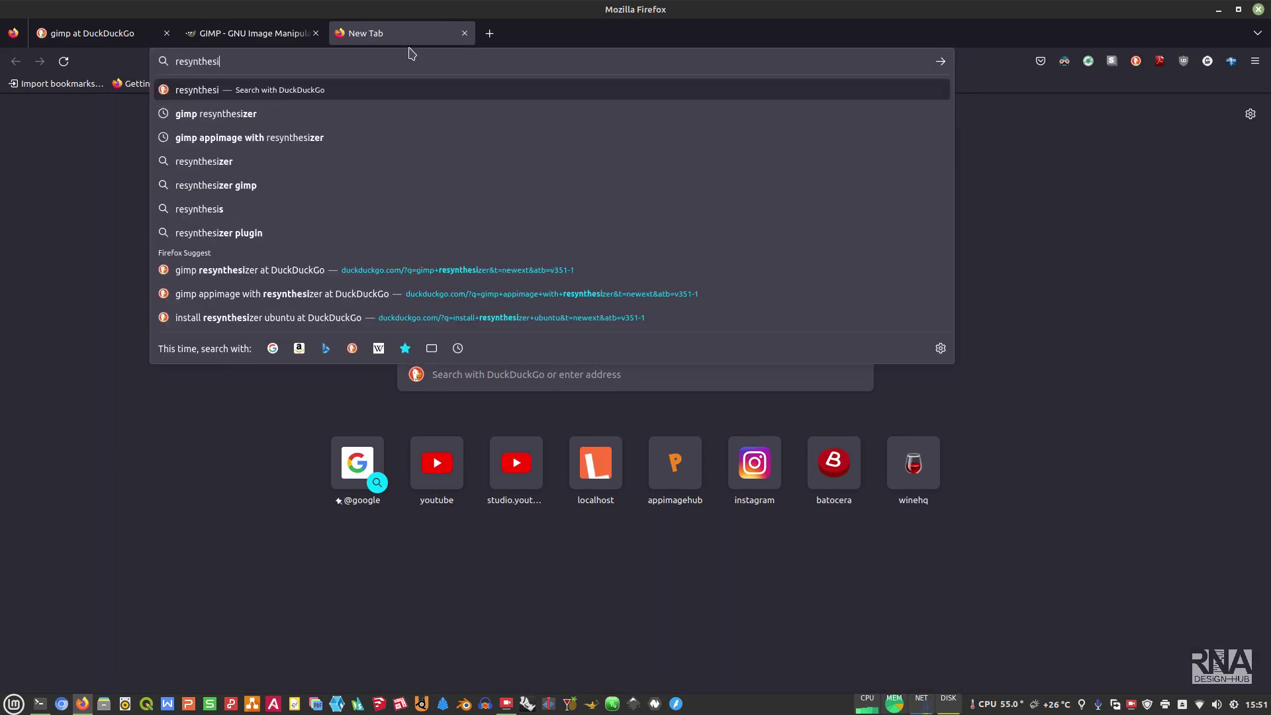
click(229, 117)
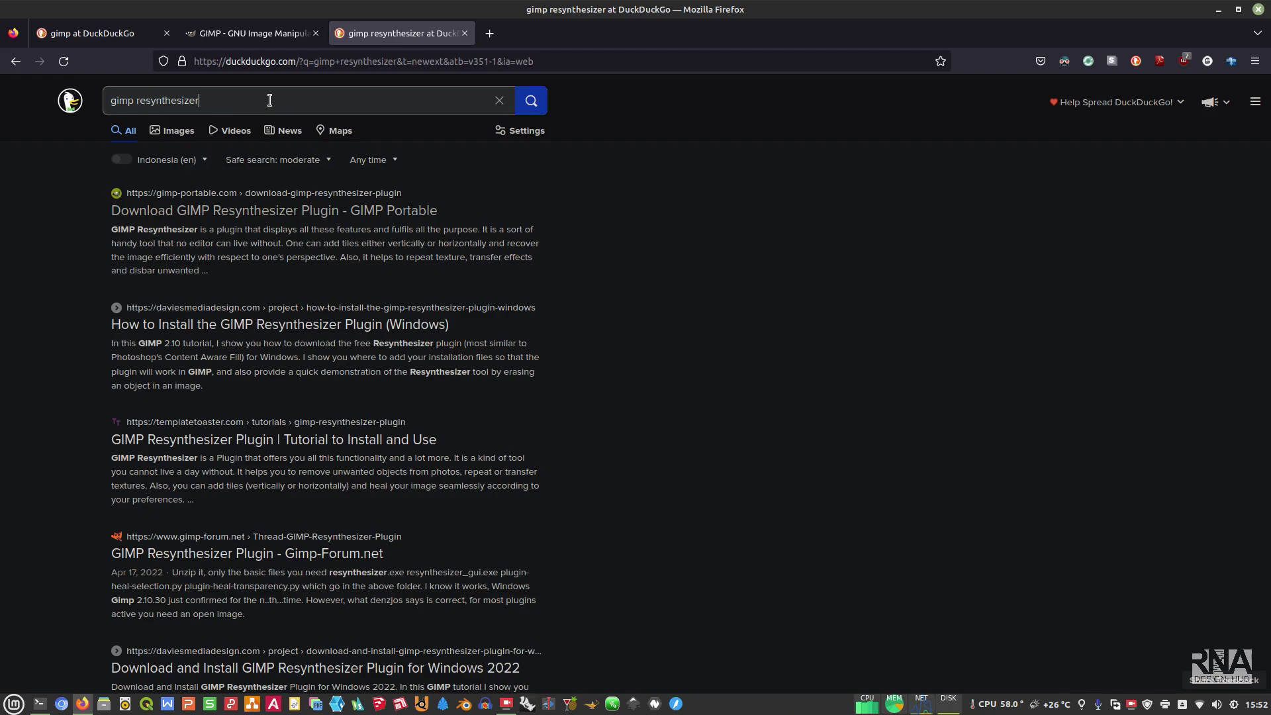
click(269, 101)
text(github)
key(Return)
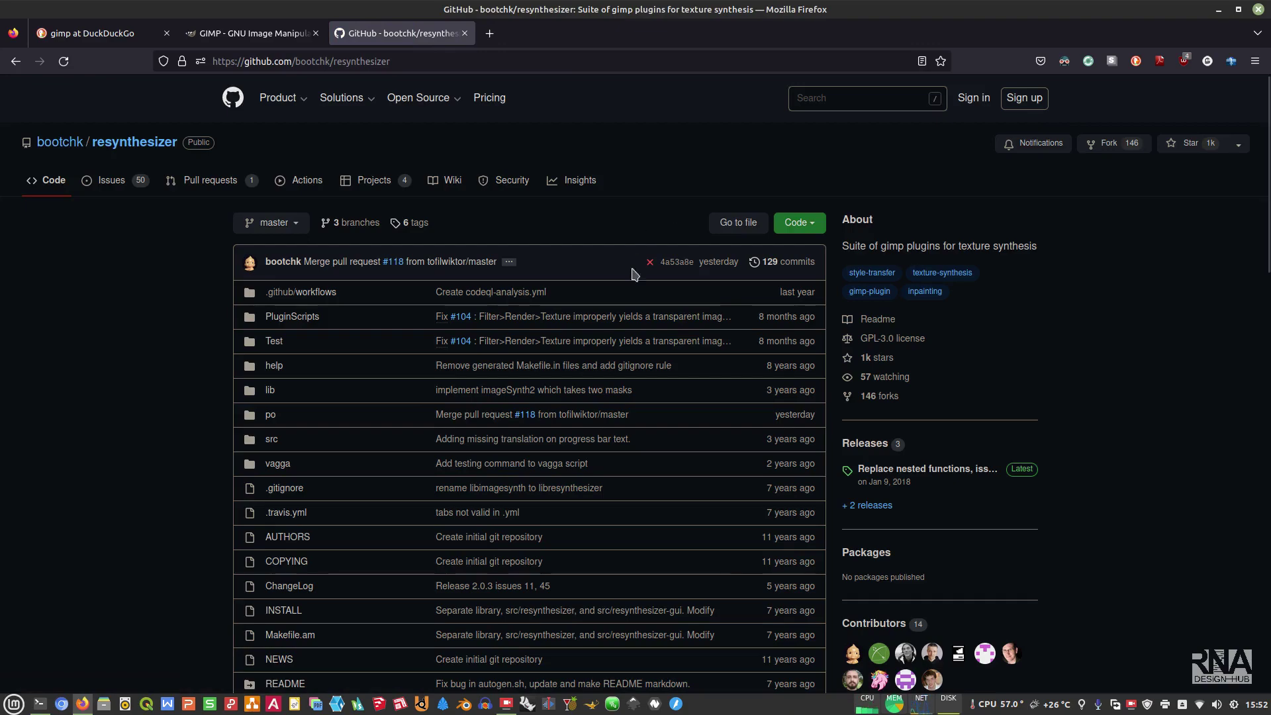
scroll(630, 268, down, 1)
scroll(586, 321, down, 4)
scroll(667, 321, down, 4)
scroll(667, 324, down, 1)
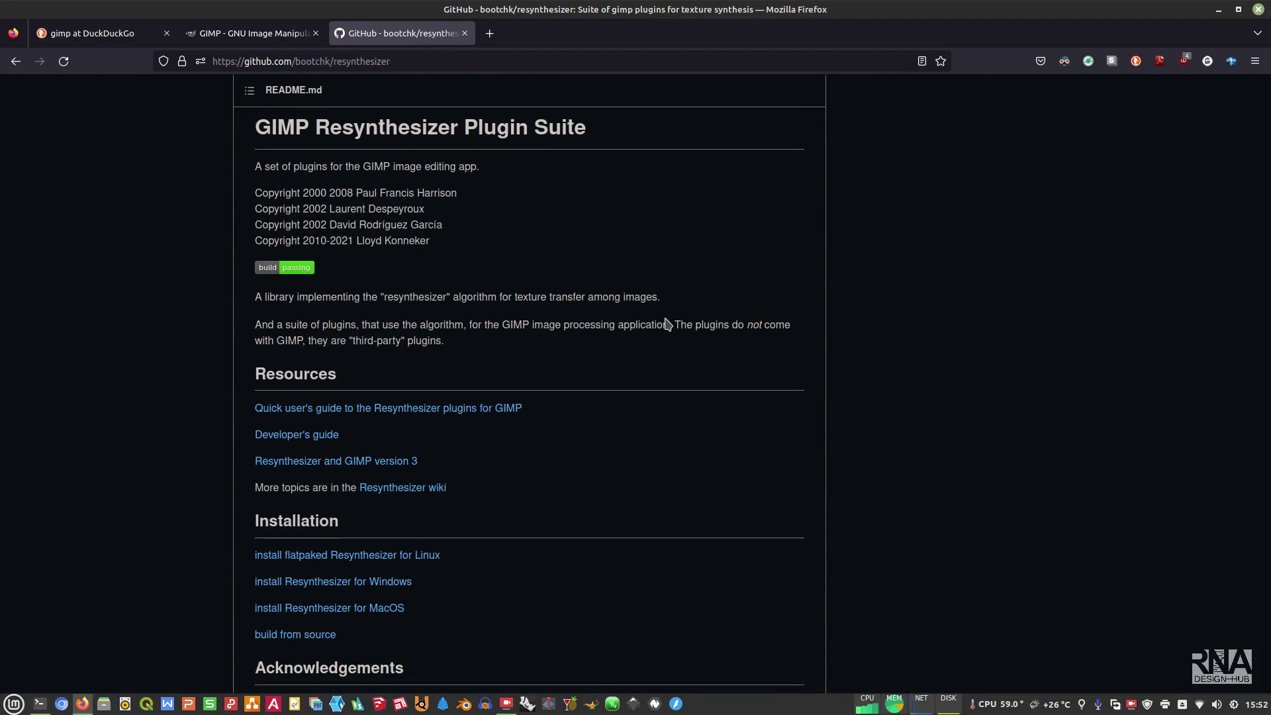
scroll(667, 324, down, 1)
scroll(666, 324, down, 1)
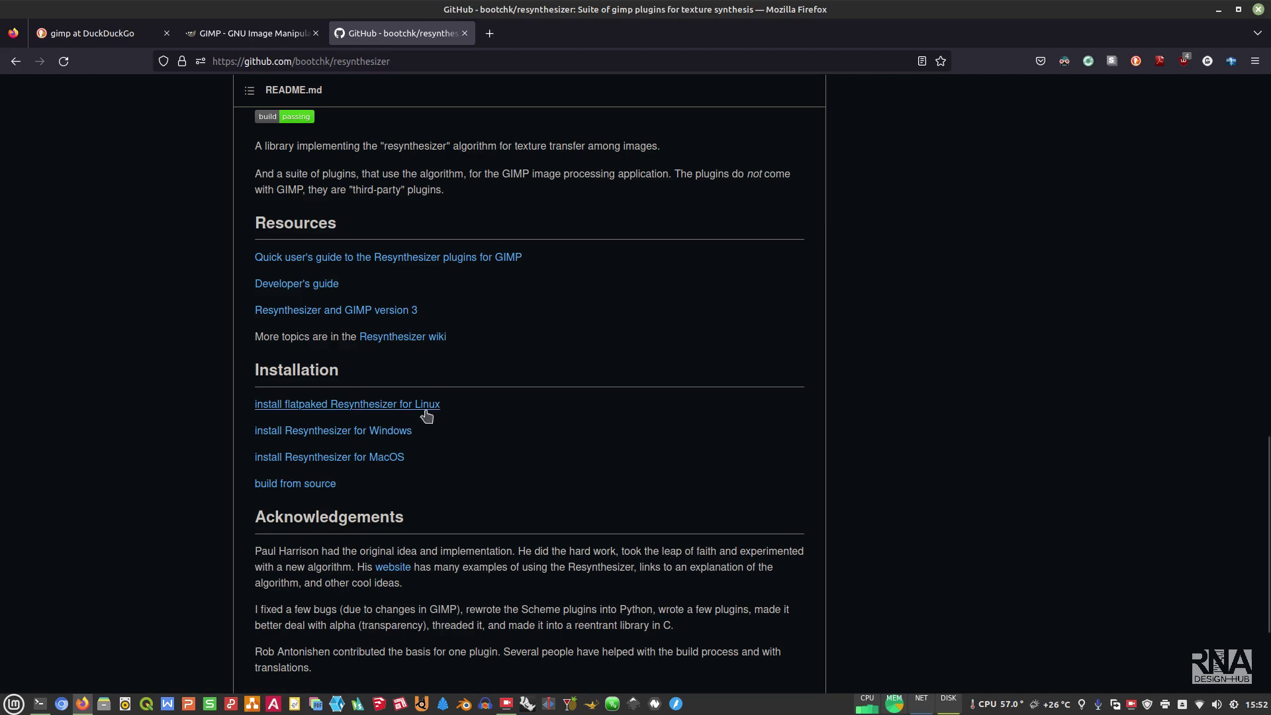
scroll(591, 434, down, 3)
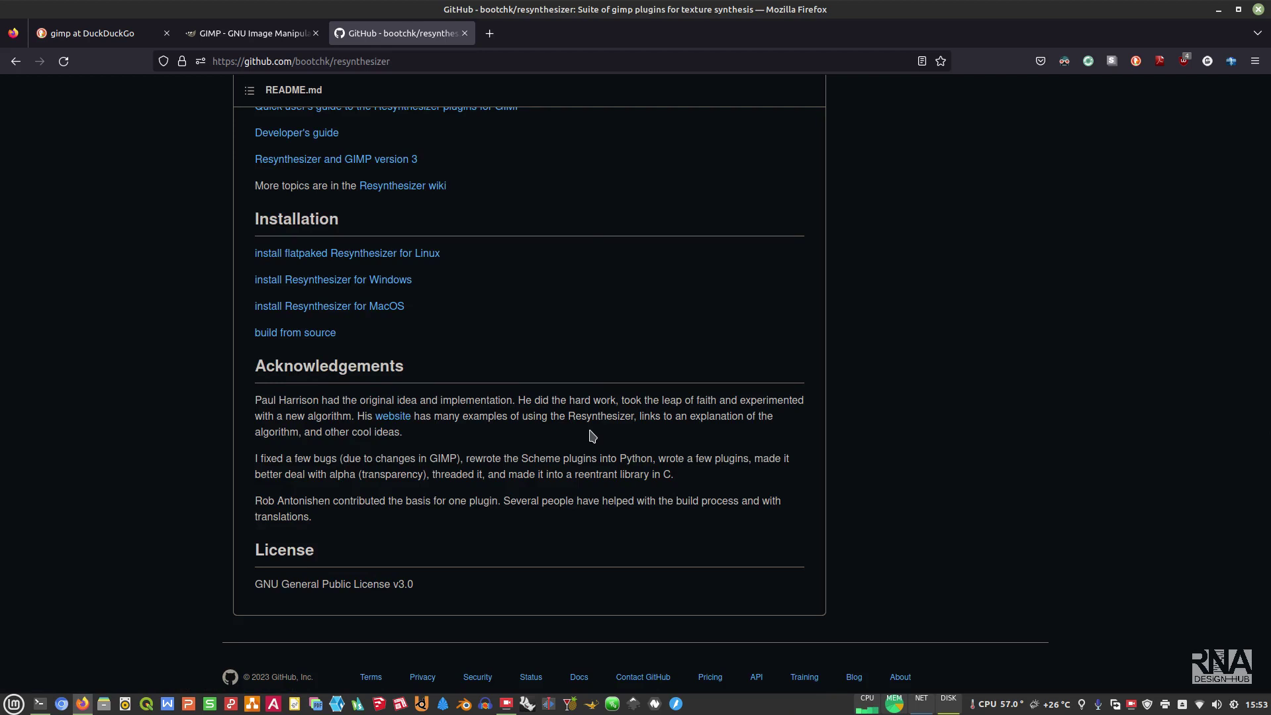
scroll(590, 435, up, 4)
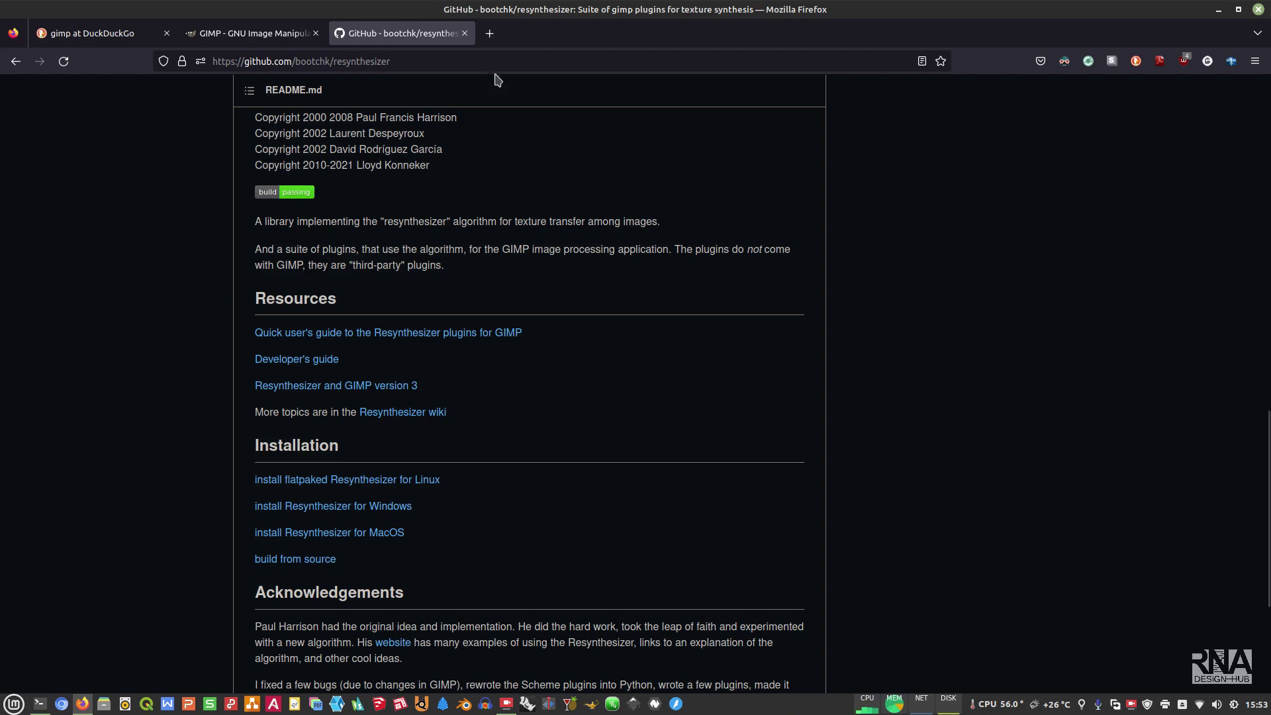
- In a new tab, search appimagehub.com for gimp and open the Gimp AppImage listing
click(492, 34)
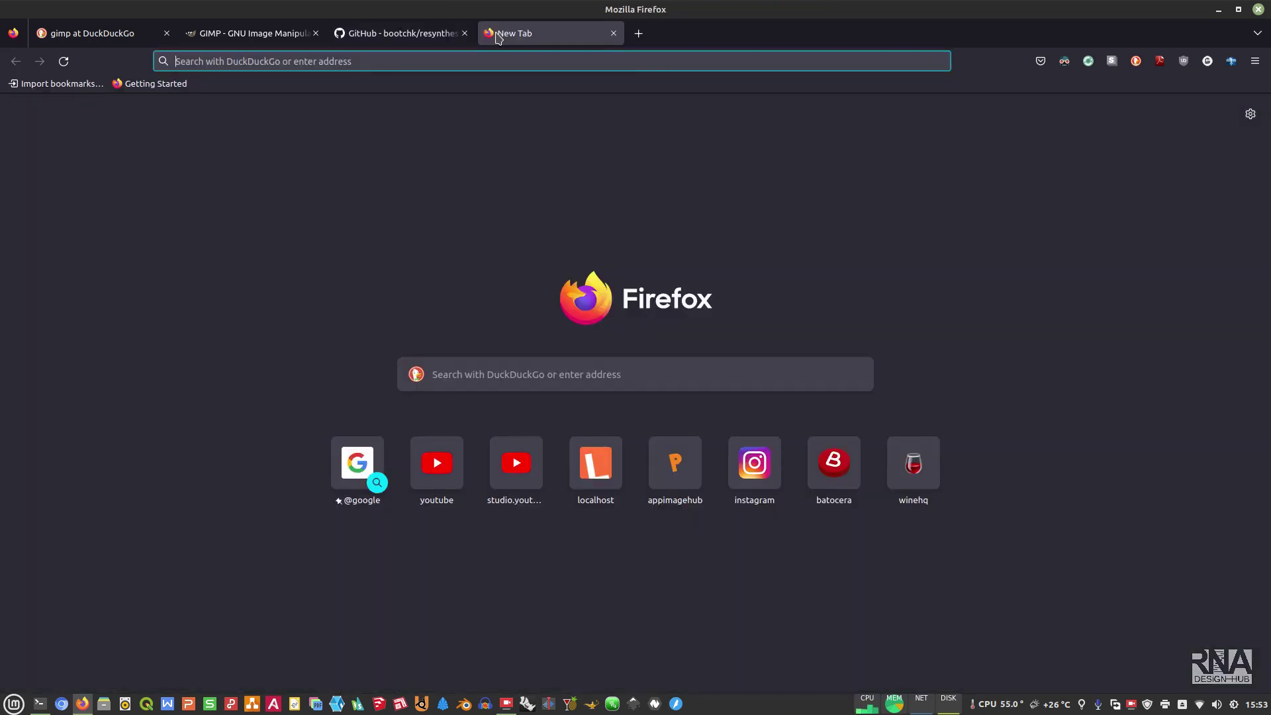
text(appi)
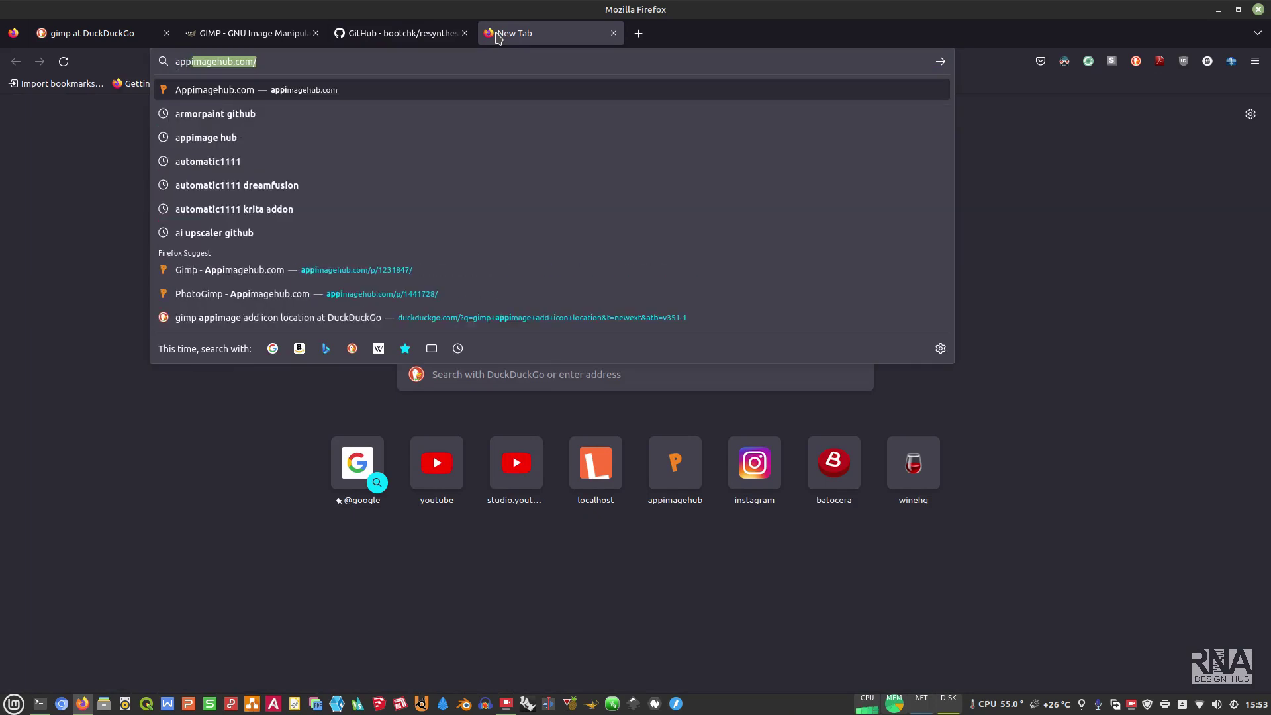
text(magehub.com)
key(Return)
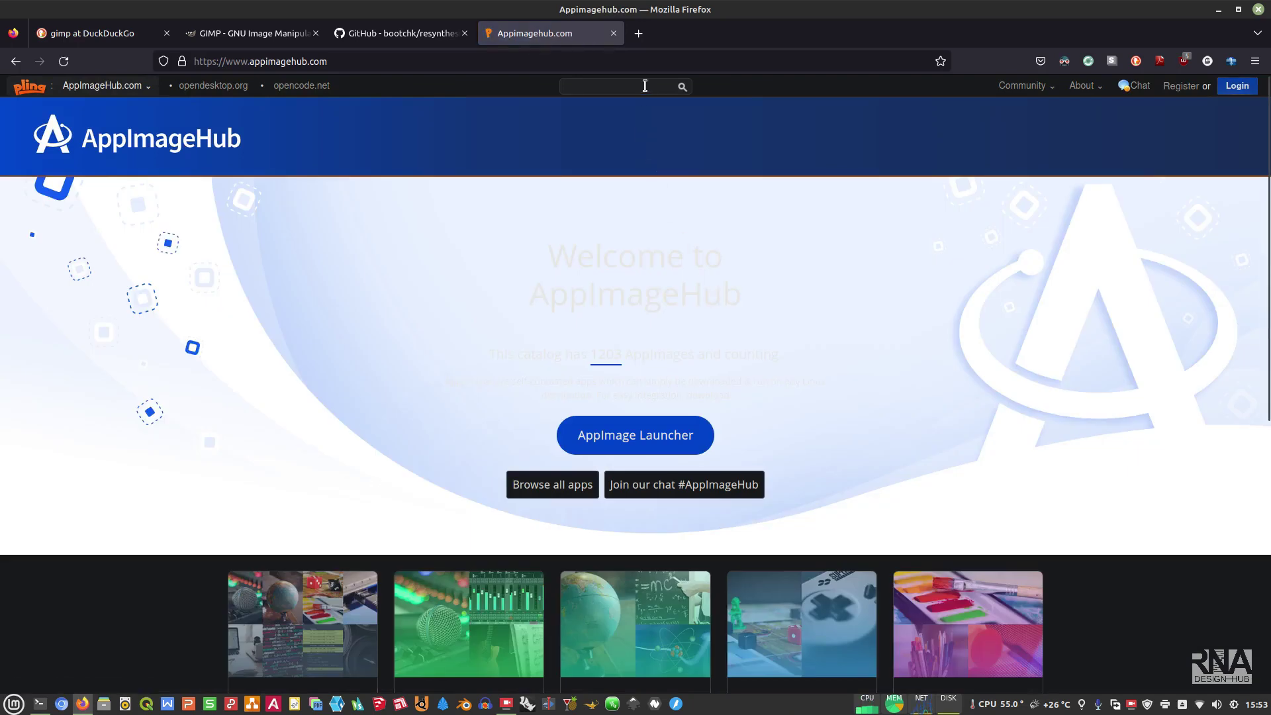
click(645, 86)
text(g)
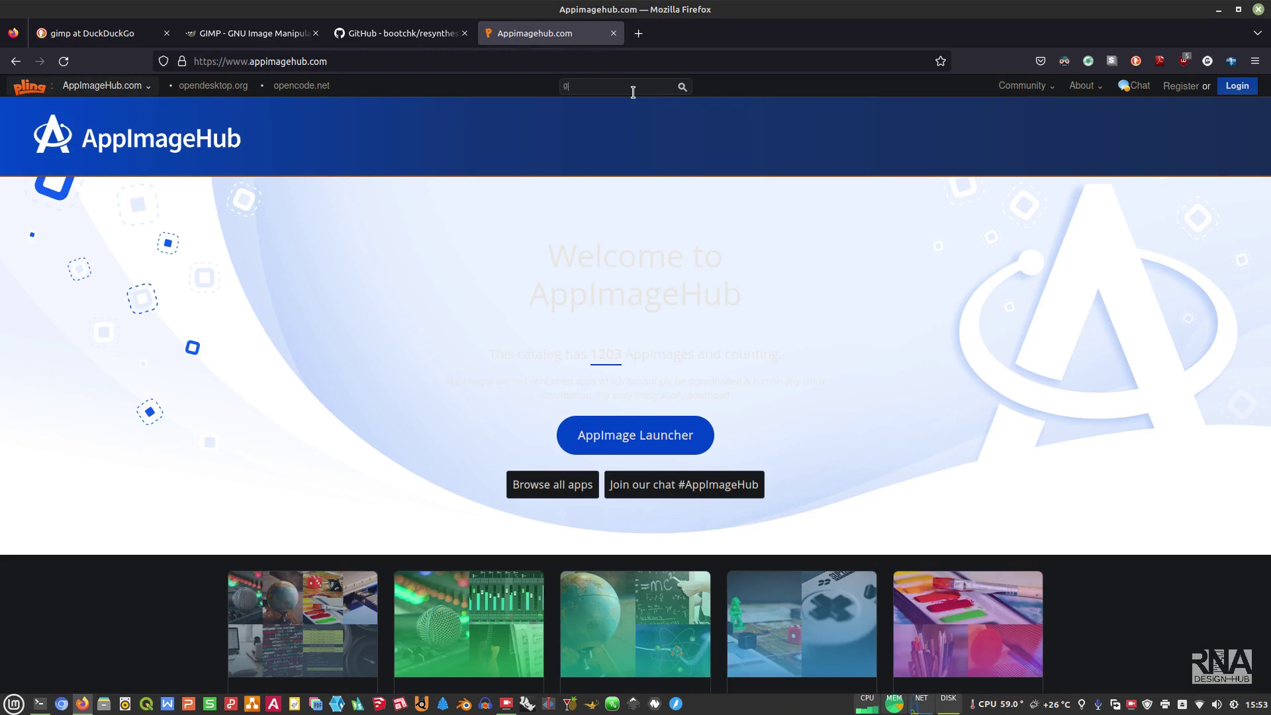
text(imp)
key(Return)
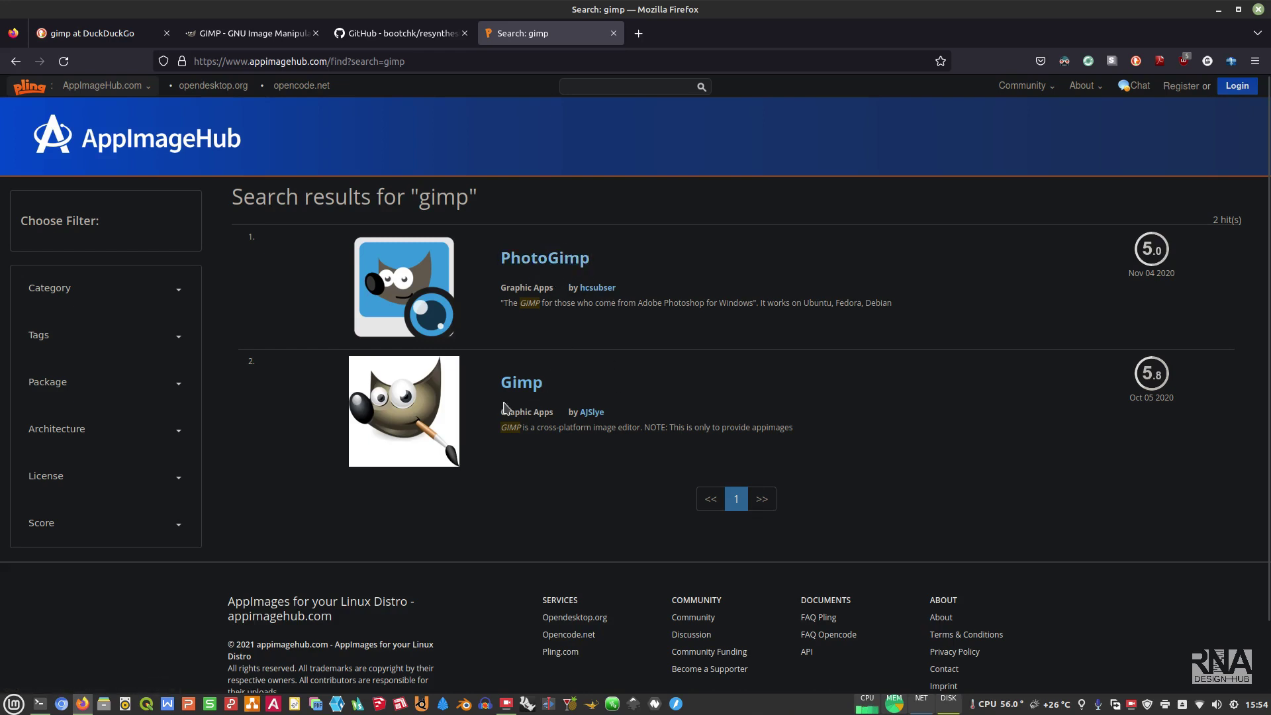
click(517, 386)
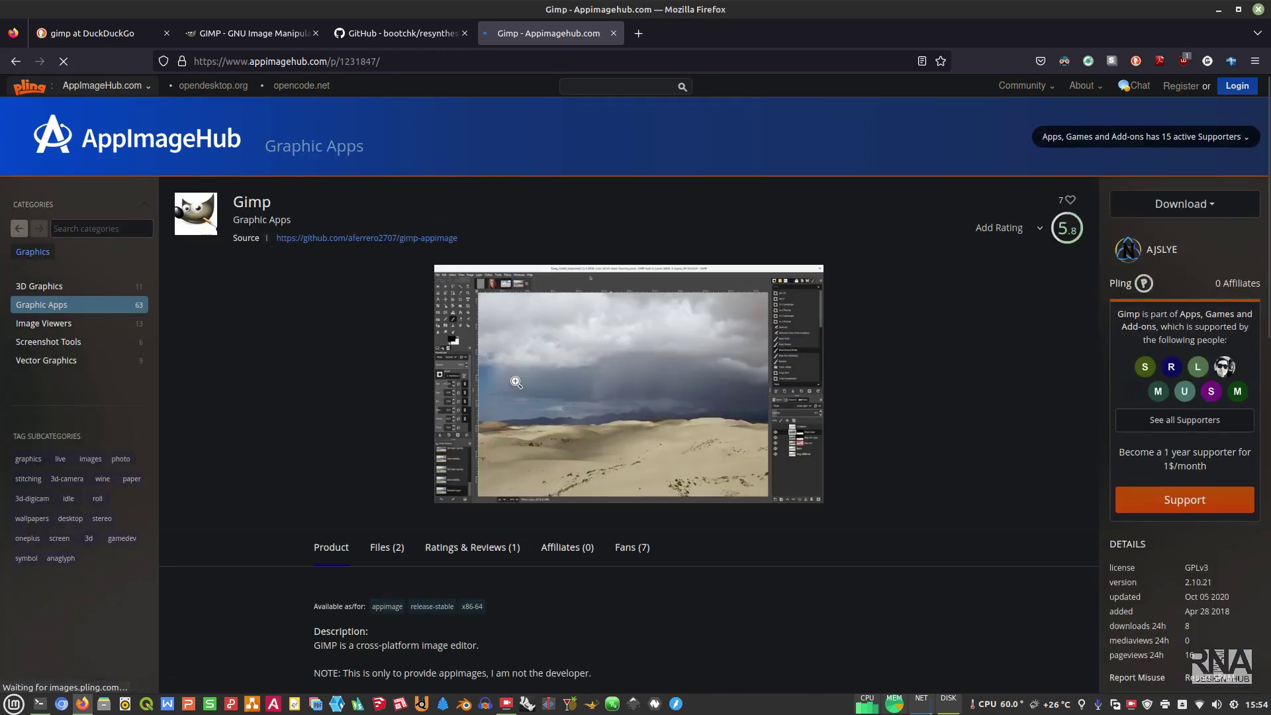
- Open the aferrero2707/gimp-appimage source repository in a new tab and view its Continuous release
right_click(375, 246)
click(467, 248)
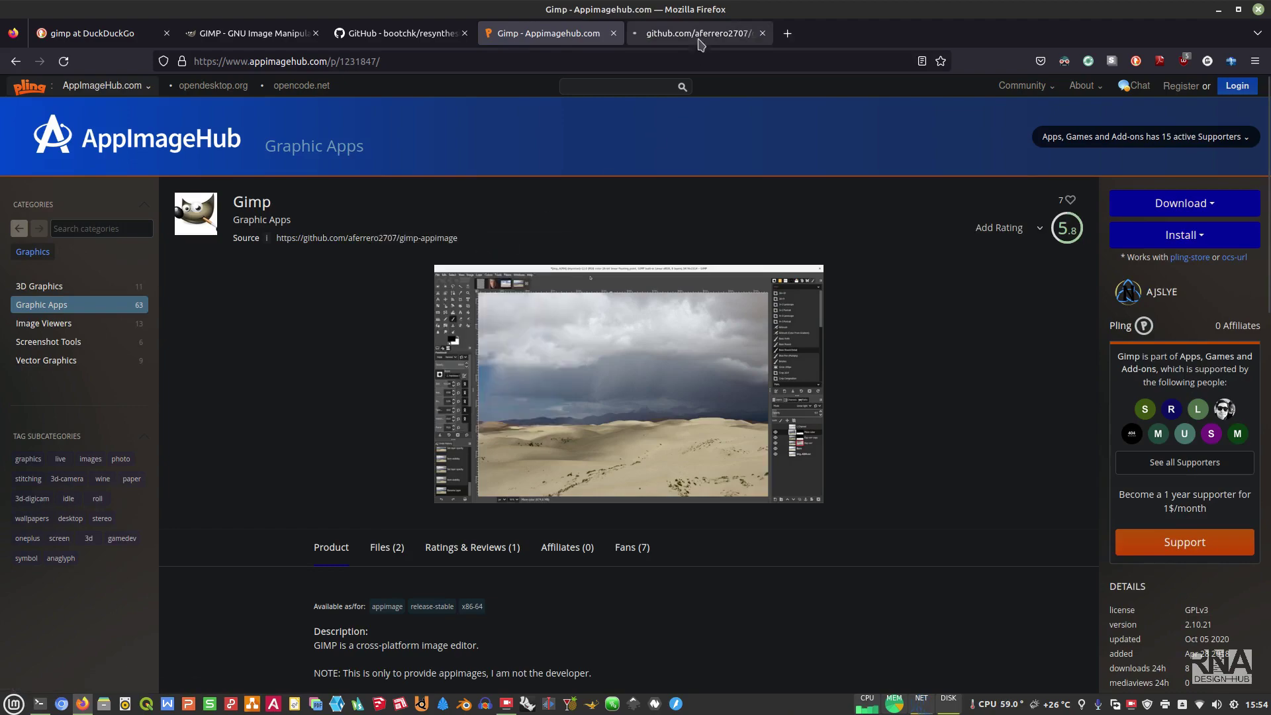
click(698, 32)
scroll(658, 365, down, 5)
scroll(657, 367, down, 2)
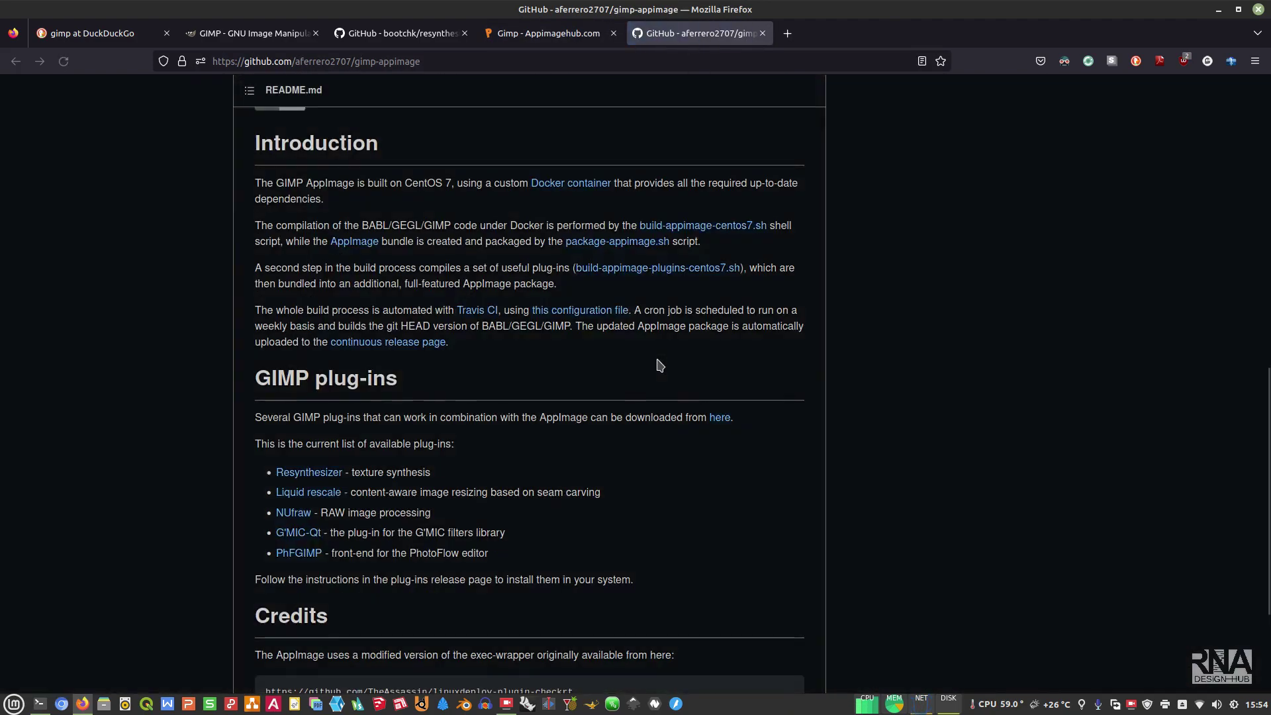
scroll(659, 360, up, 8)
scroll(658, 363, down, 3)
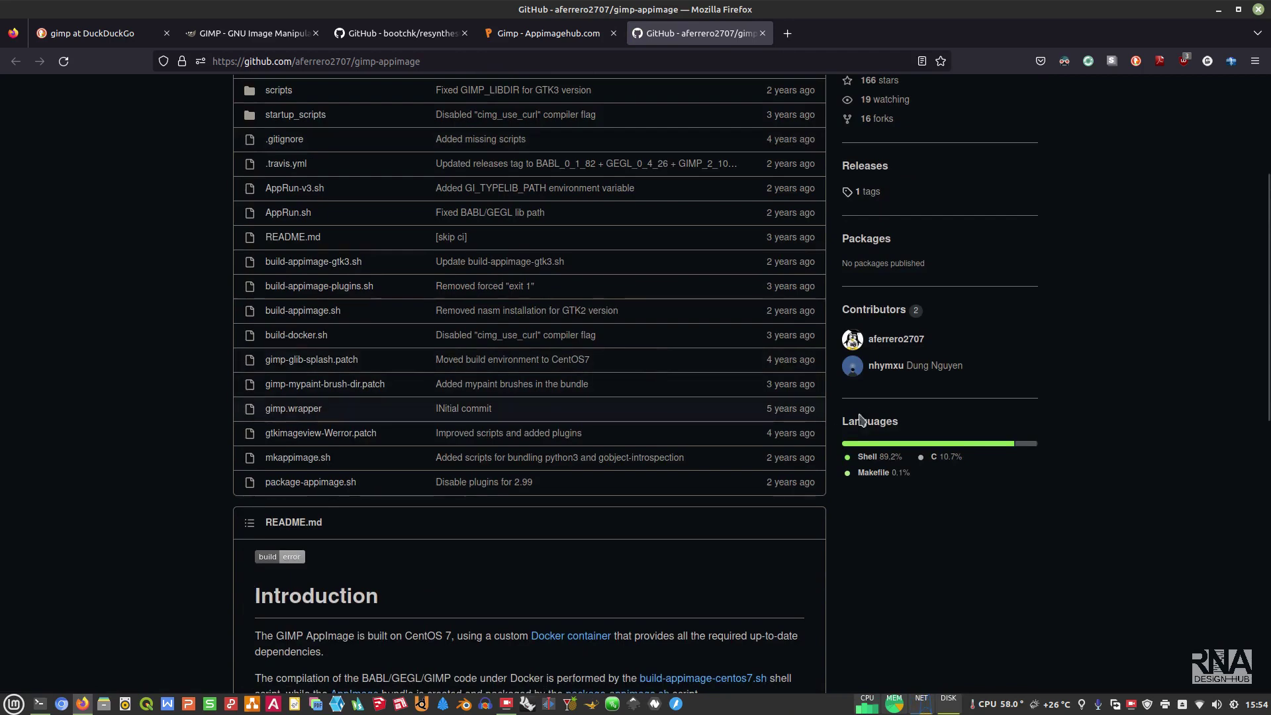
scroll(860, 420, up, 5)
click(392, 230)
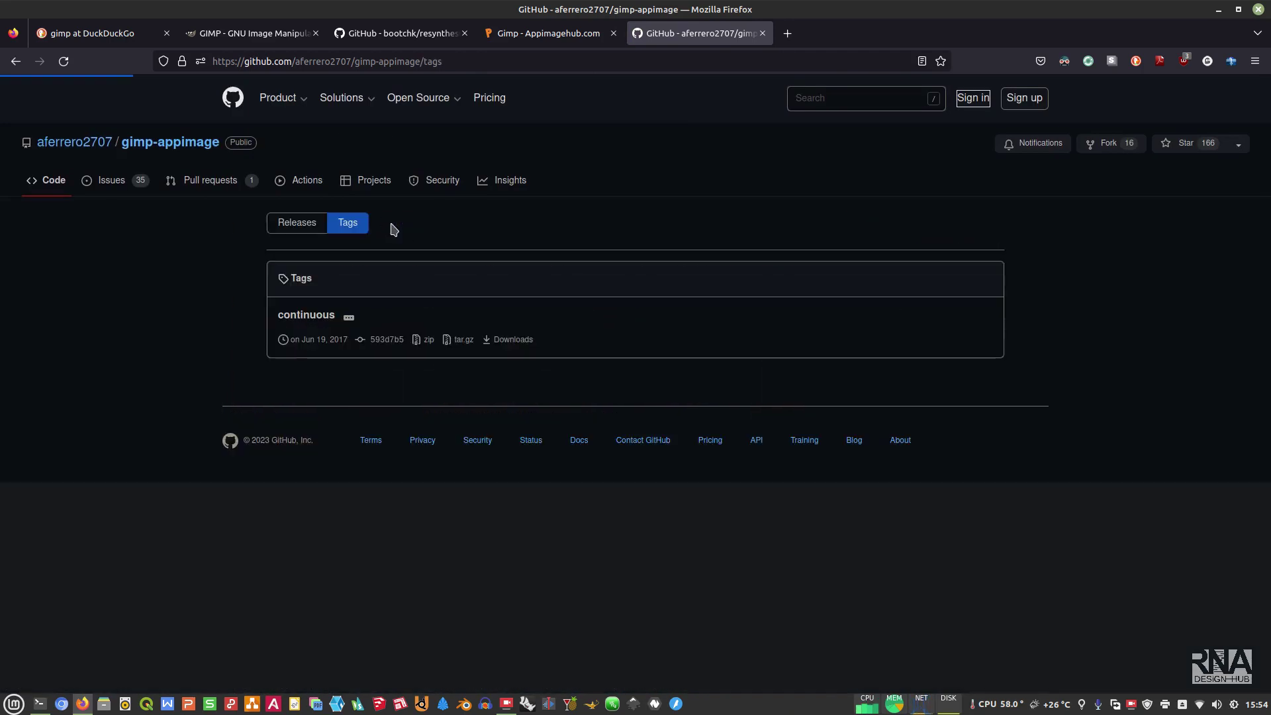
click(316, 319)
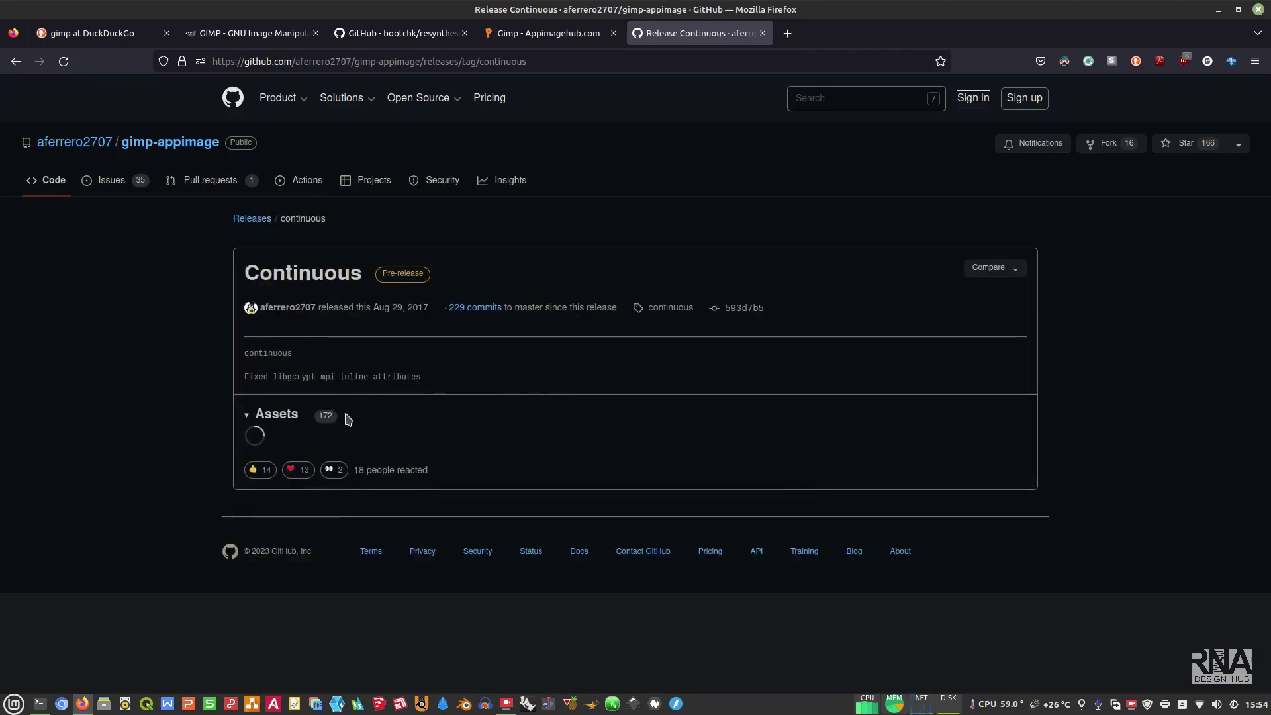
scroll(600, 519, down, 5)
scroll(603, 514, up, 5)
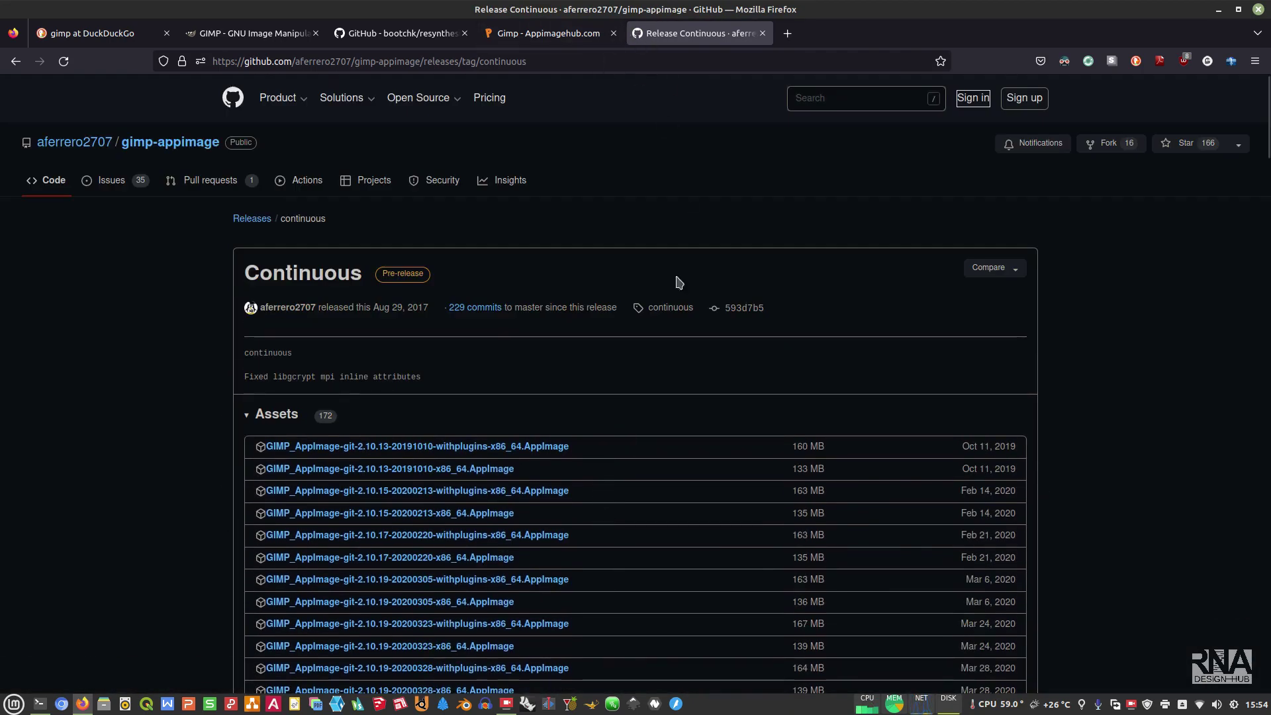
- Show the Files list on the Gimp AppImageHub page
click(545, 35)
scroll(700, 416, down, 1)
scroll(700, 416, down, 4)
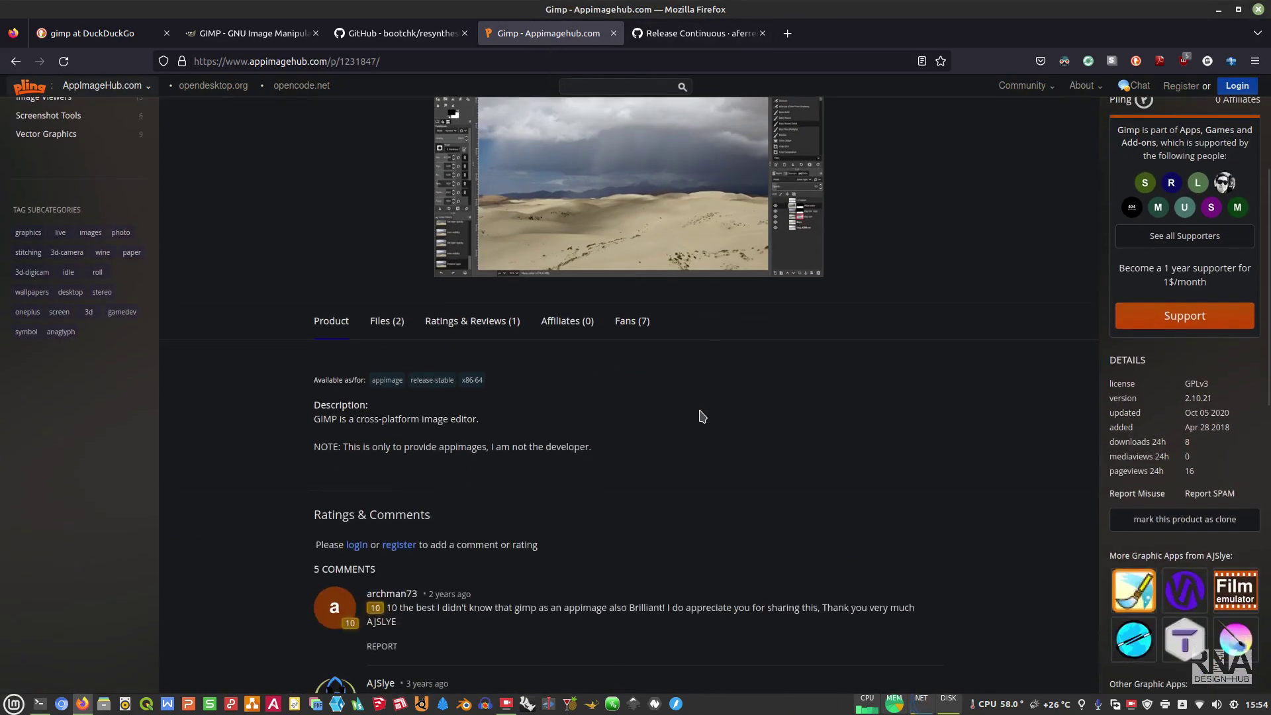
scroll(699, 415, up, 3)
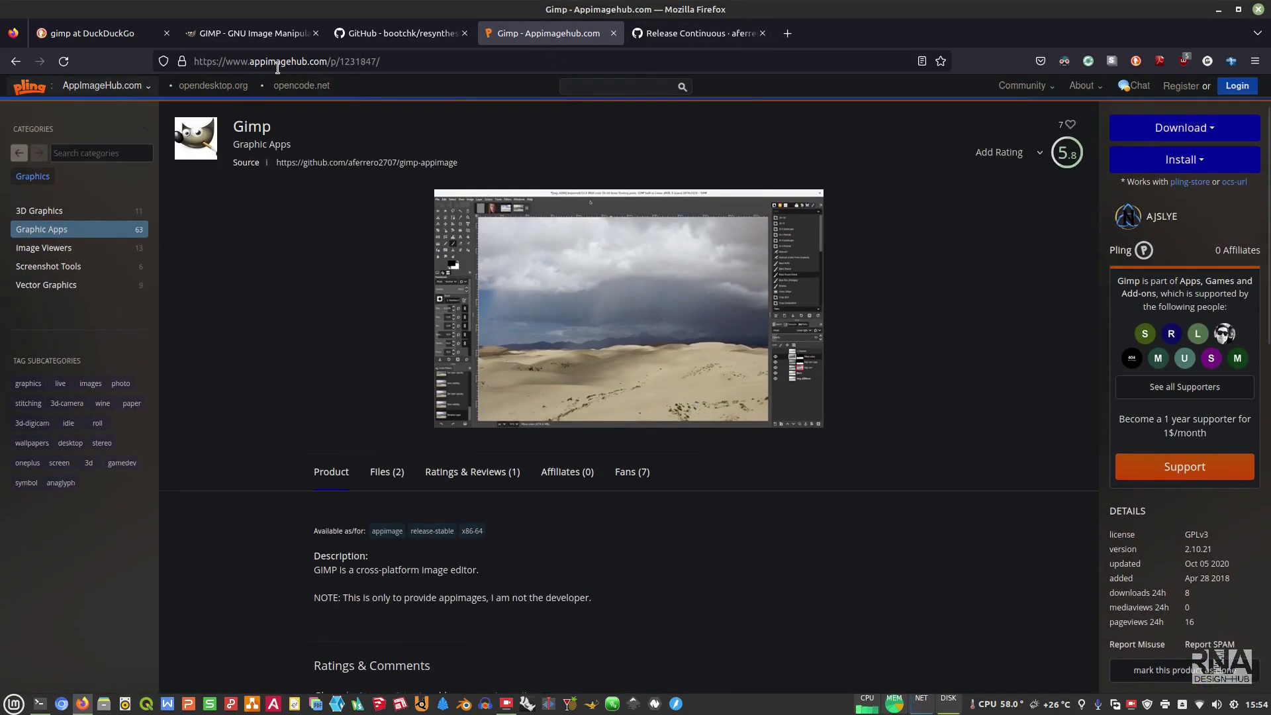
click(387, 473)
scroll(573, 417, down, 1)
scroll(605, 477, down, 1)
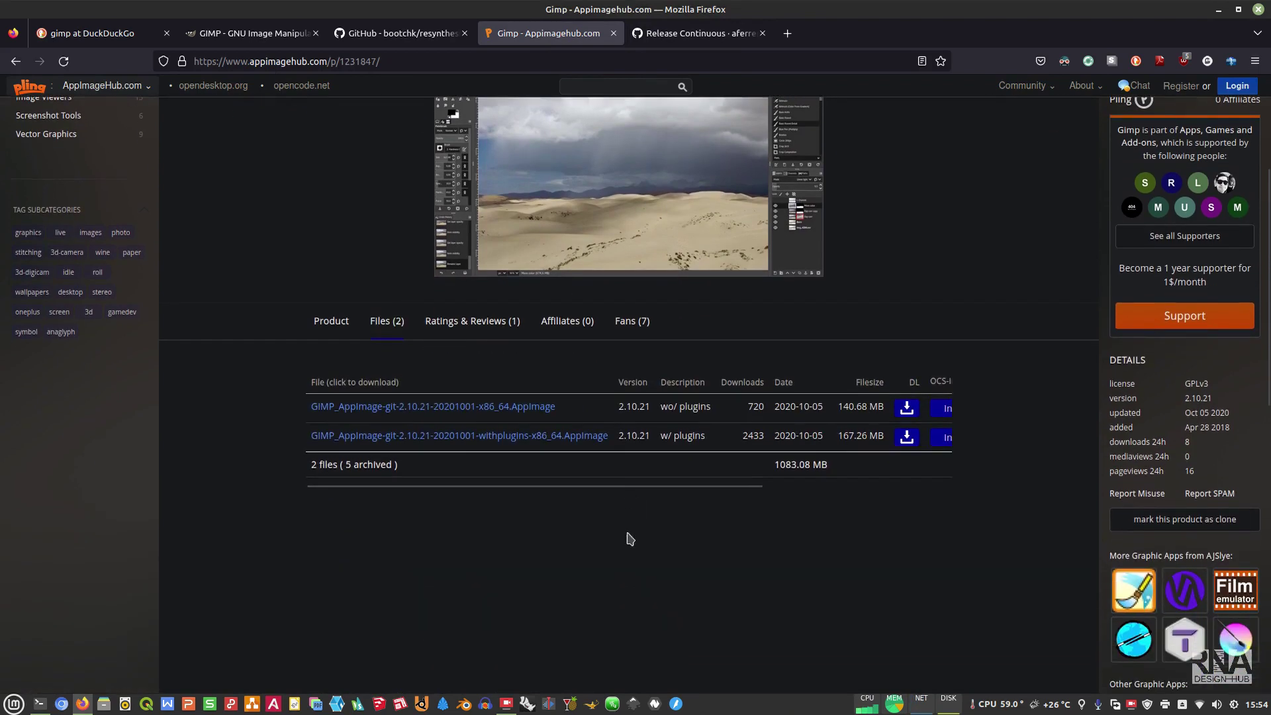
click(458, 414)
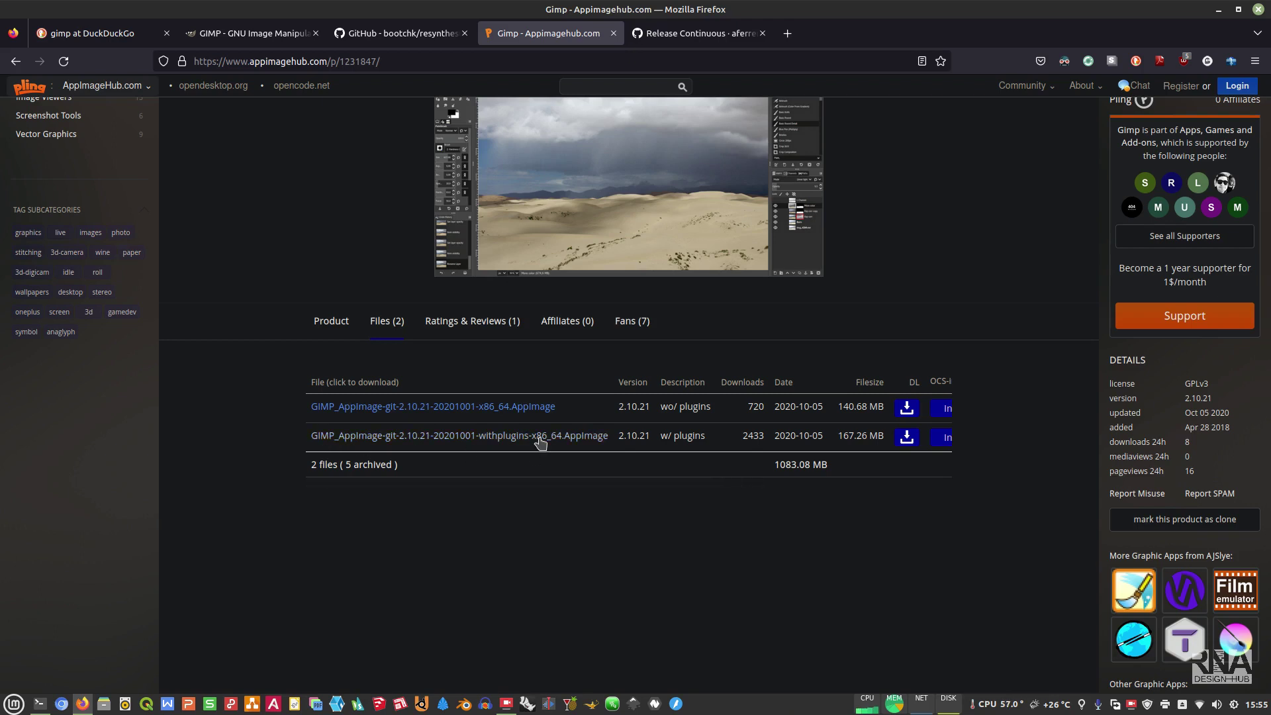
- Start the with-plugins AppImage download, then cancel it in Firefox's downloads panel
click(539, 439)
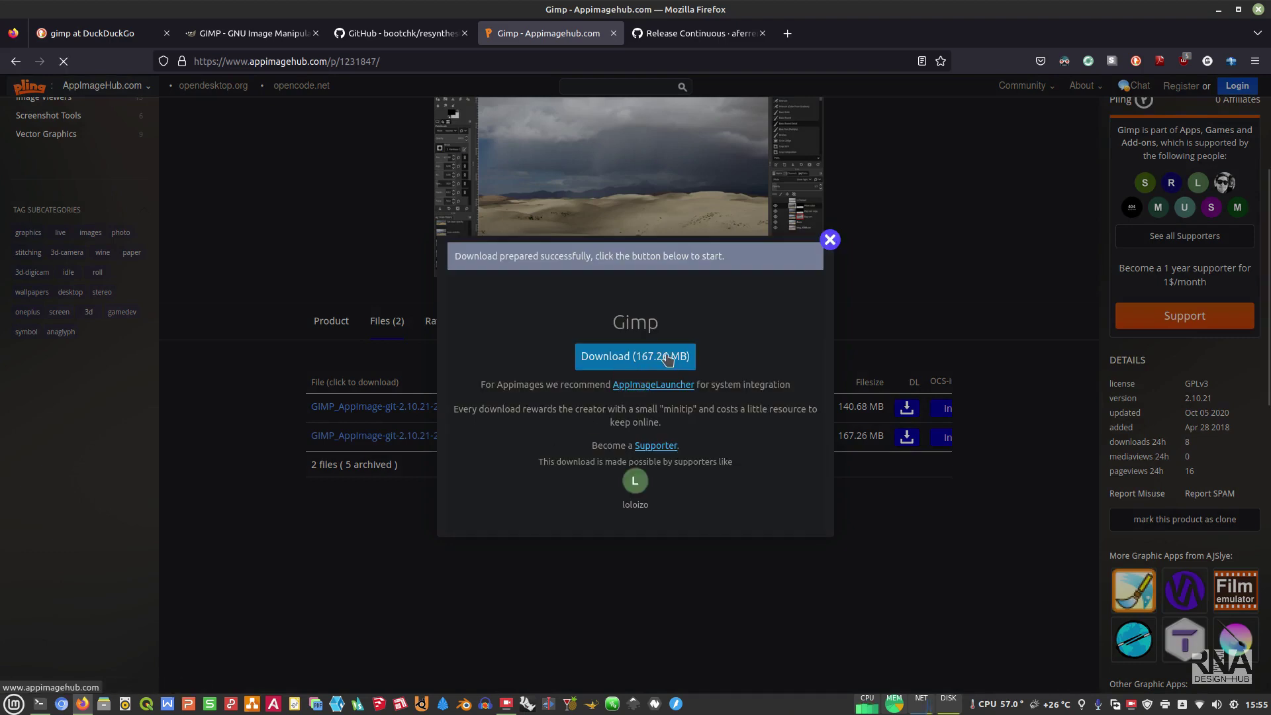
click(668, 360)
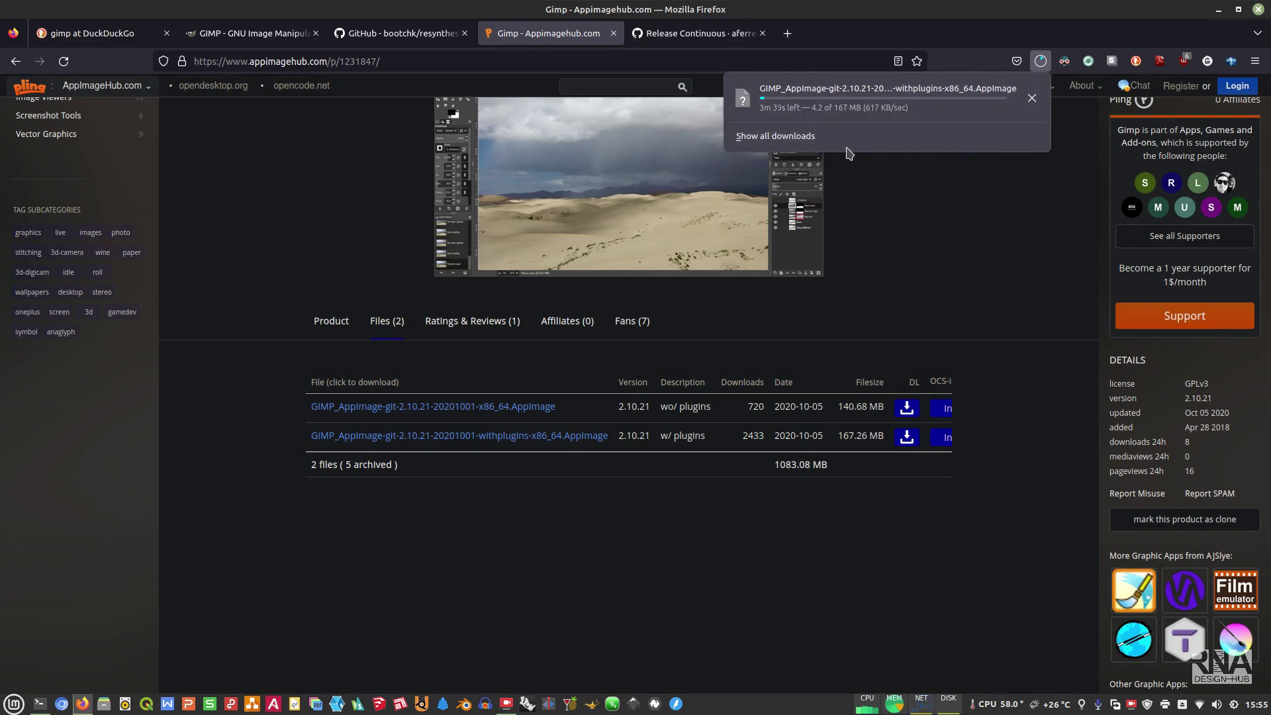
click(1032, 98)
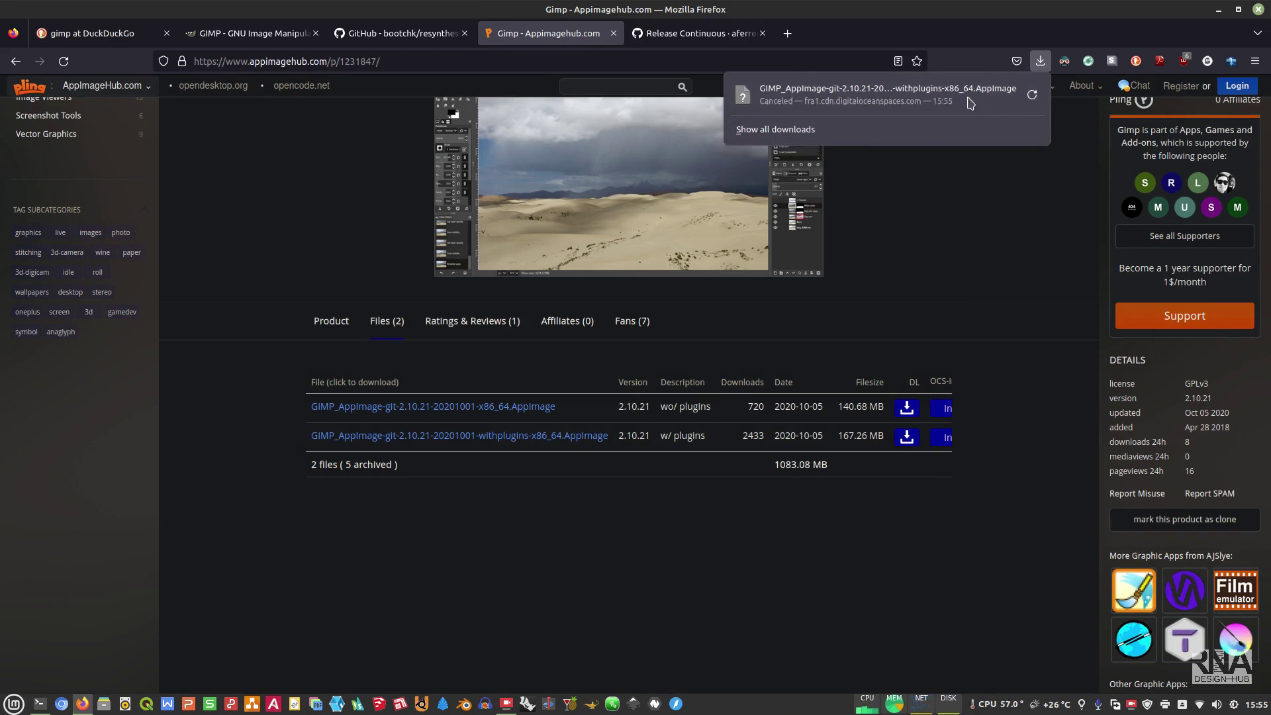
click(970, 269)
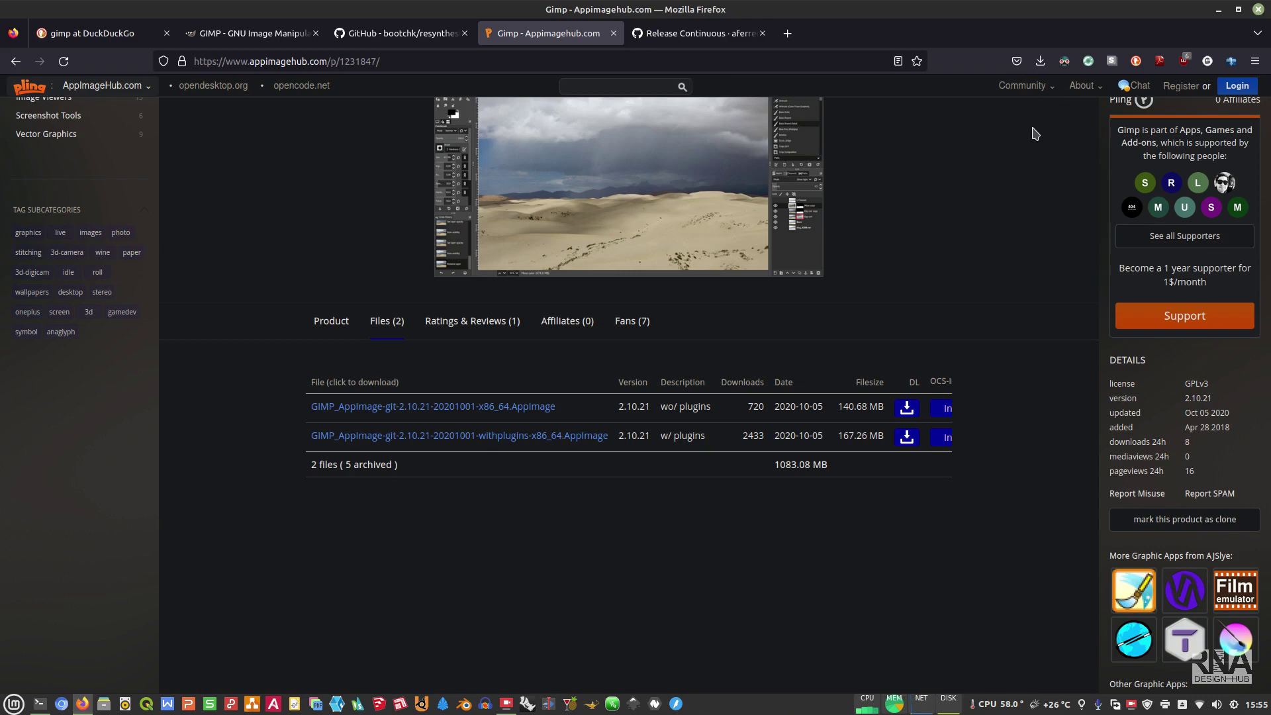
- Copy the GIMP with-plugins AppImage from the Downloads folder
click(104, 704)
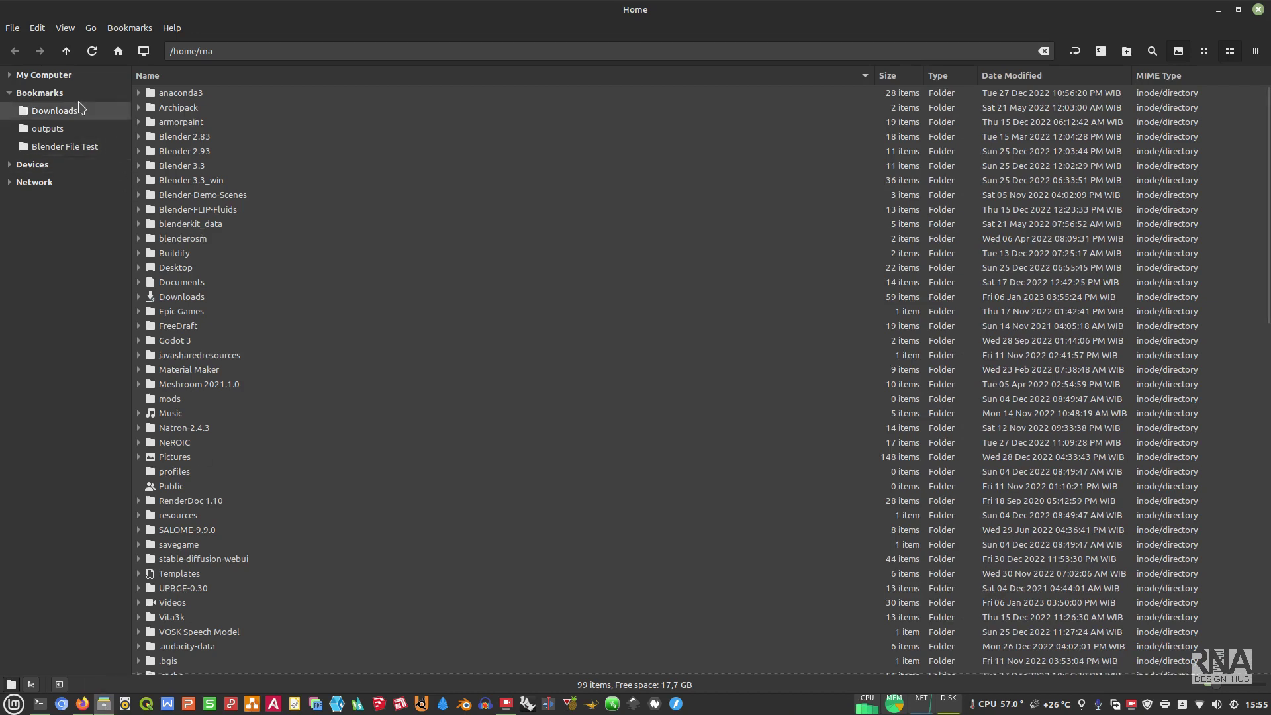
click(80, 109)
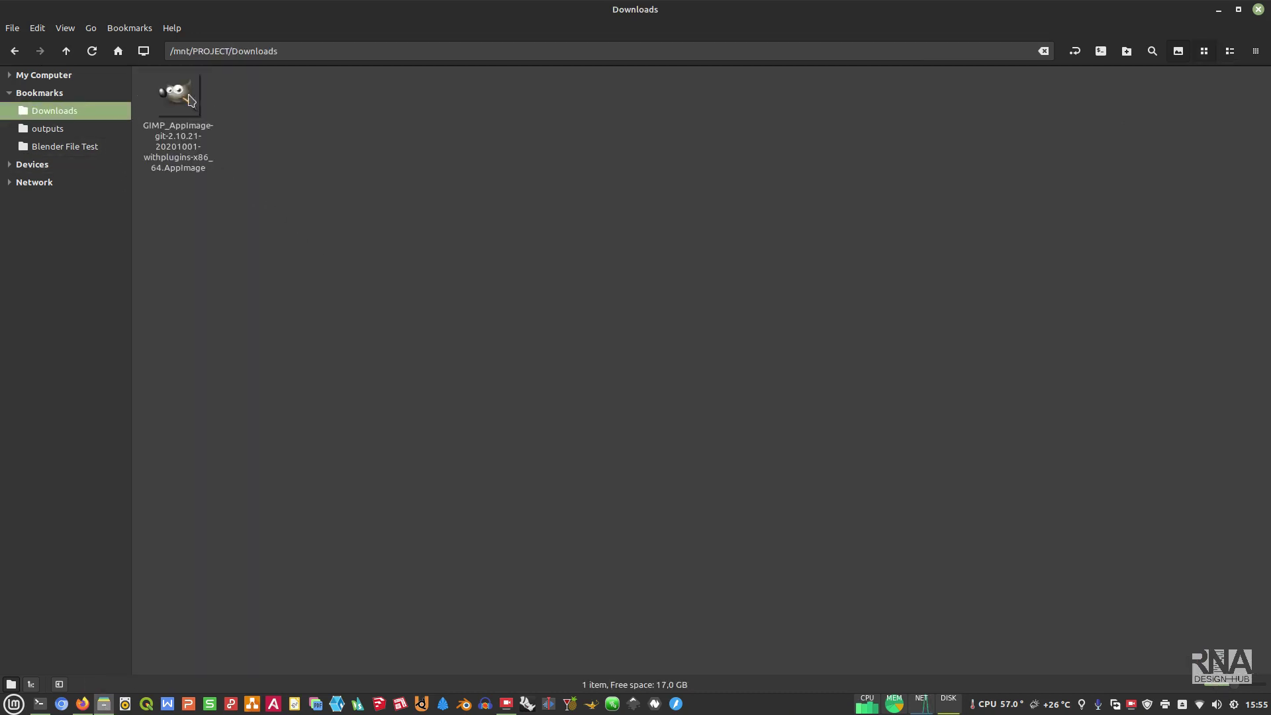
click(184, 92)
right_click(184, 90)
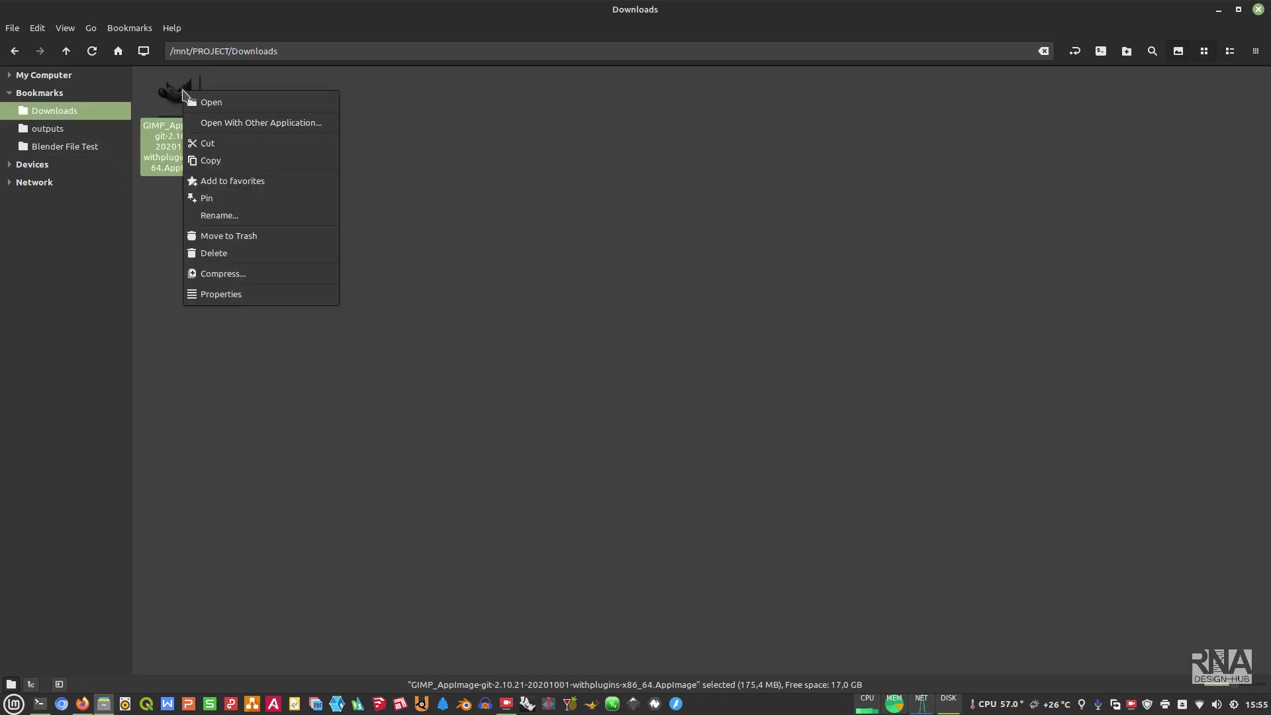
click(212, 161)
click(227, 188)
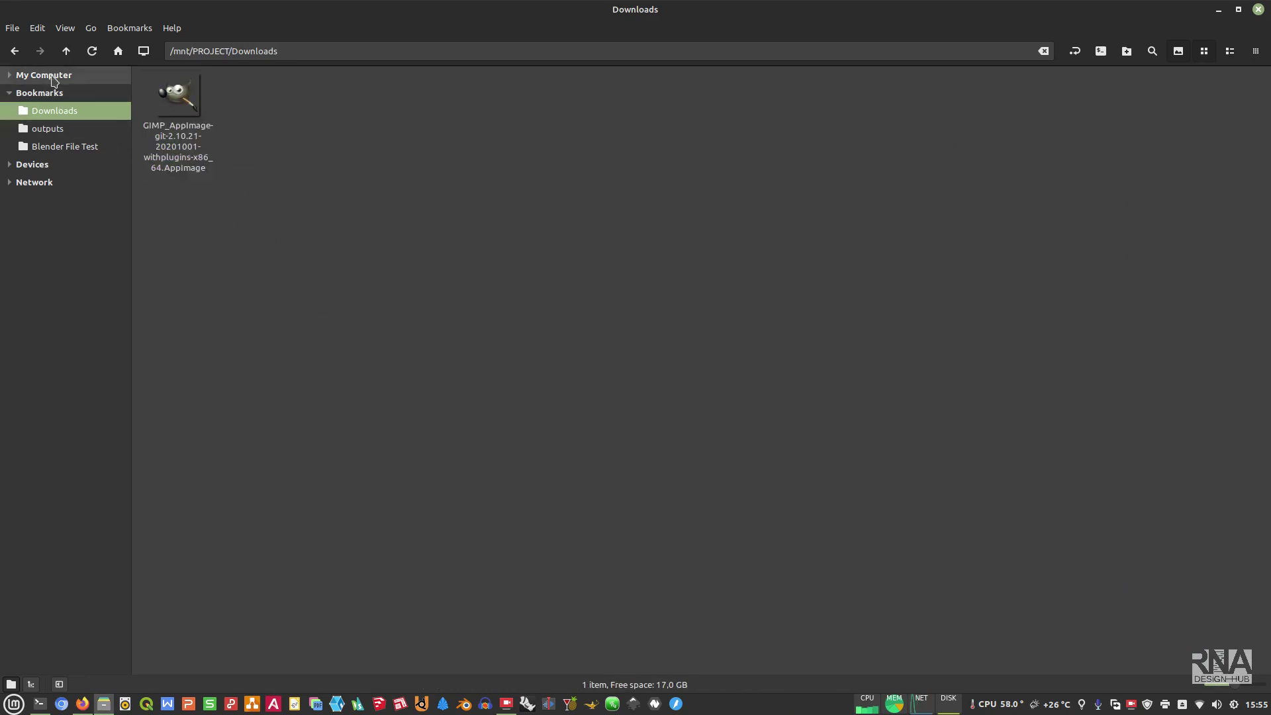
- Paste the GIMP AppImage into the home folder
click(14, 78)
click(46, 92)
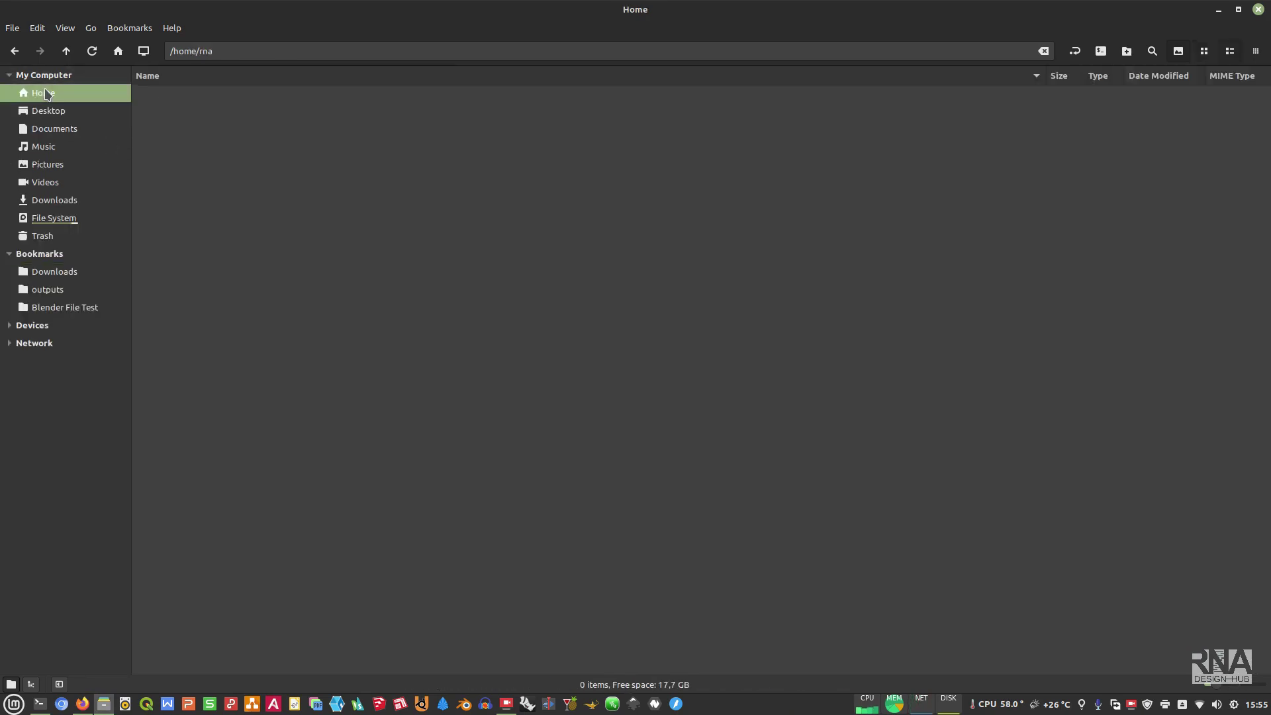
right_click(414, 242)
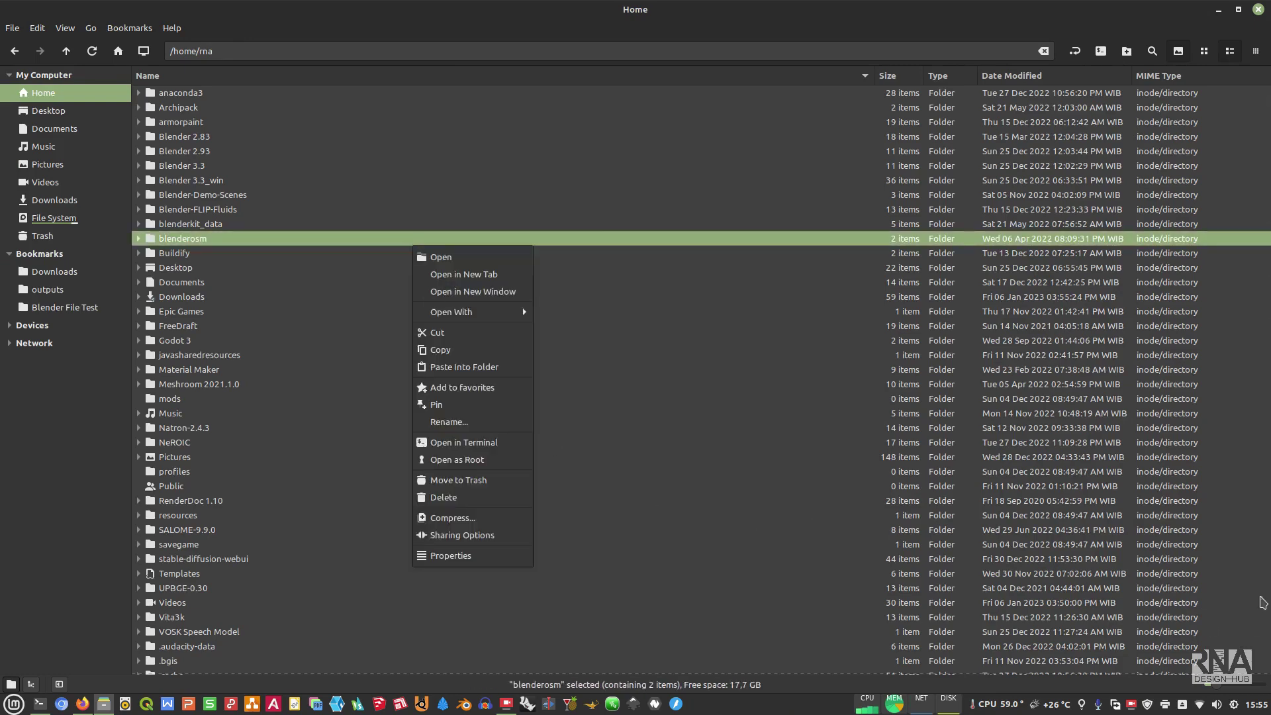
click(1236, 590)
right_click(1235, 586)
click(1122, 552)
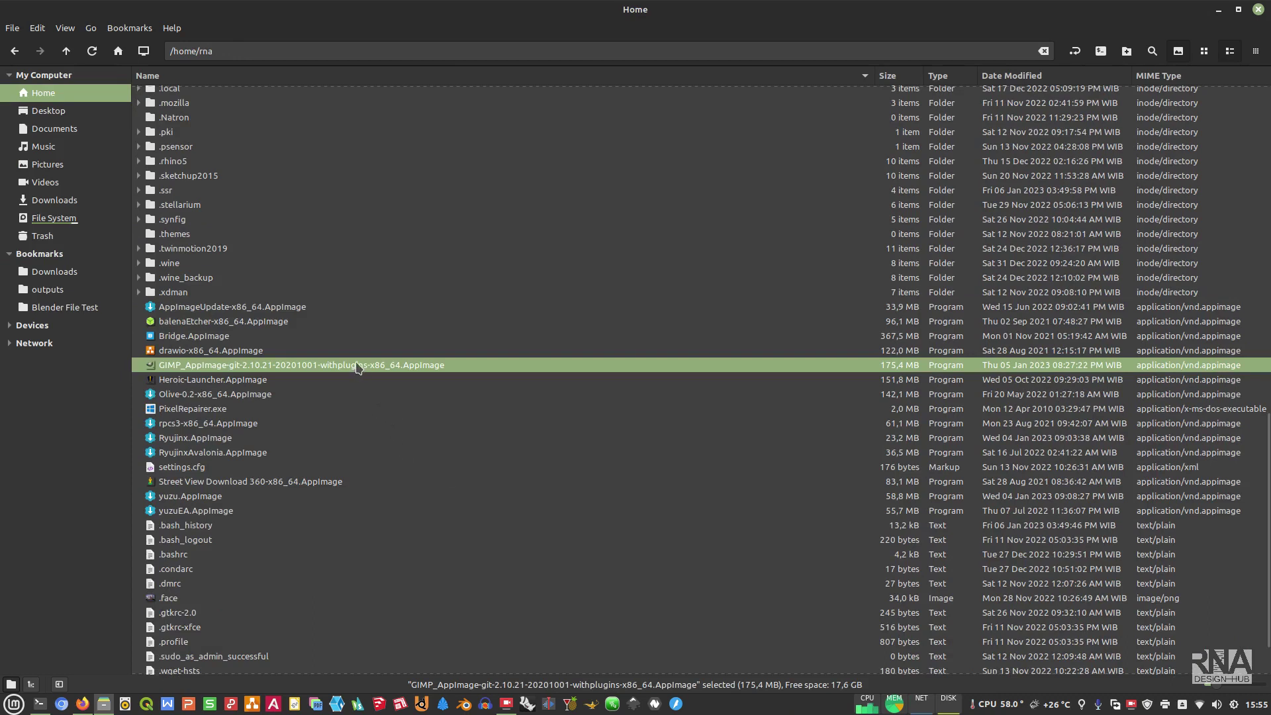
- Enable 'Allow executing file as program' in the AppImage's Permissions properties
right_click(358, 366)
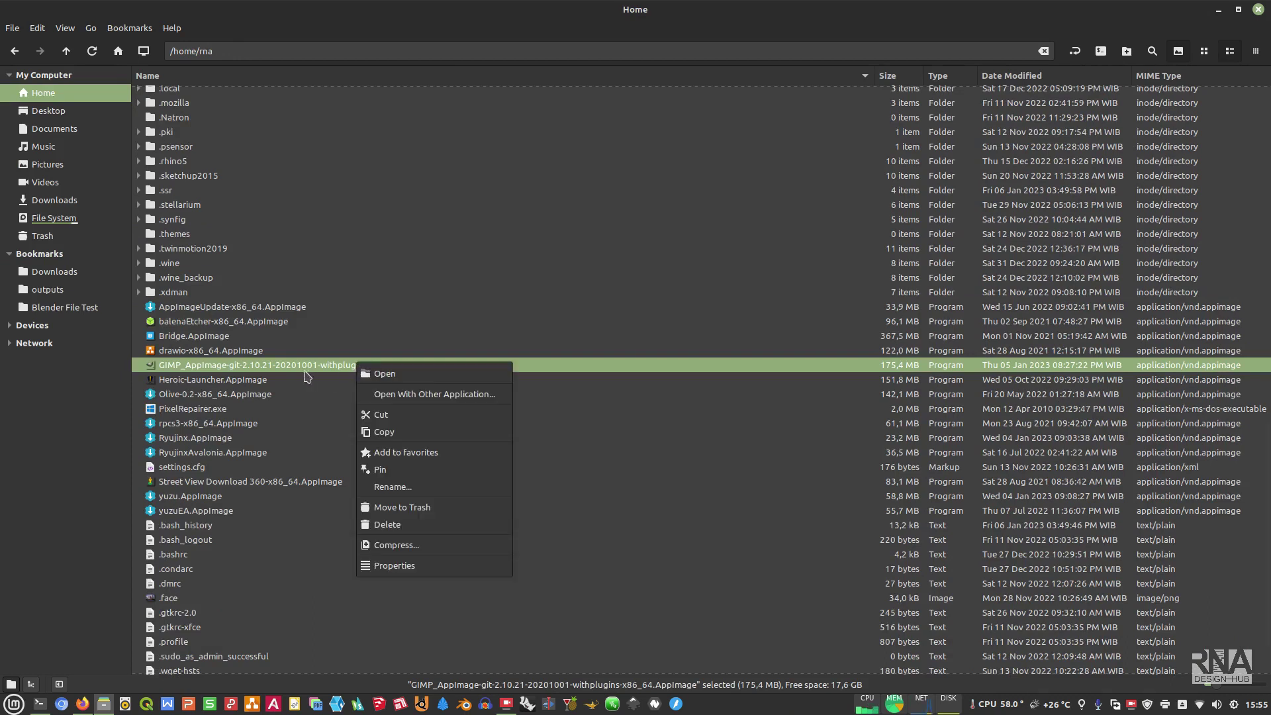
click(418, 568)
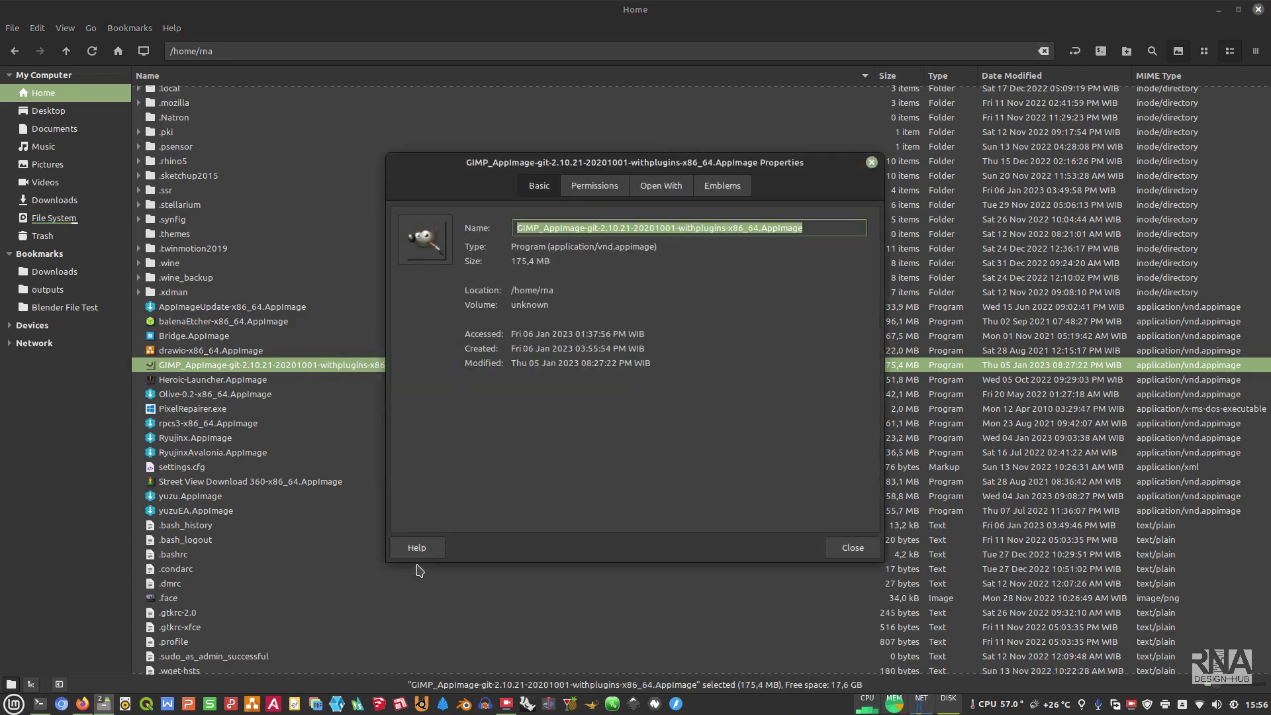
click(594, 192)
click(477, 359)
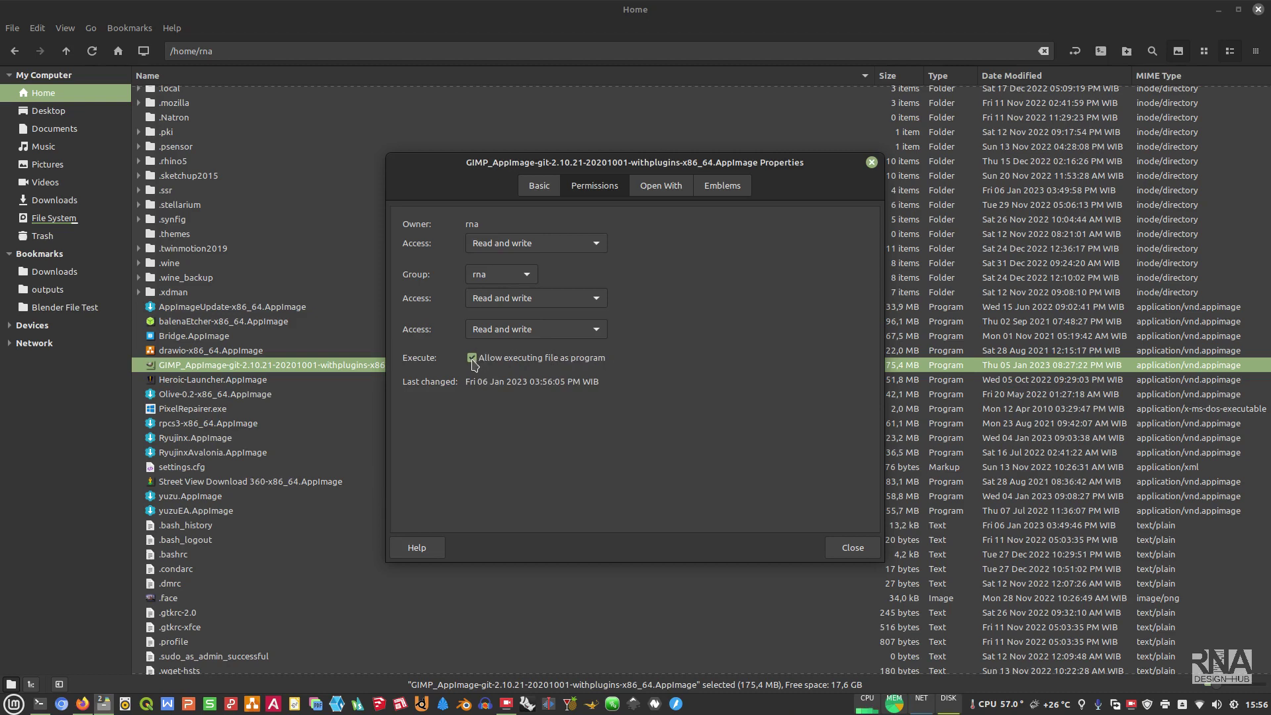
- Rename the AppImage to GIMP-x86_64.AppImage
click(848, 547)
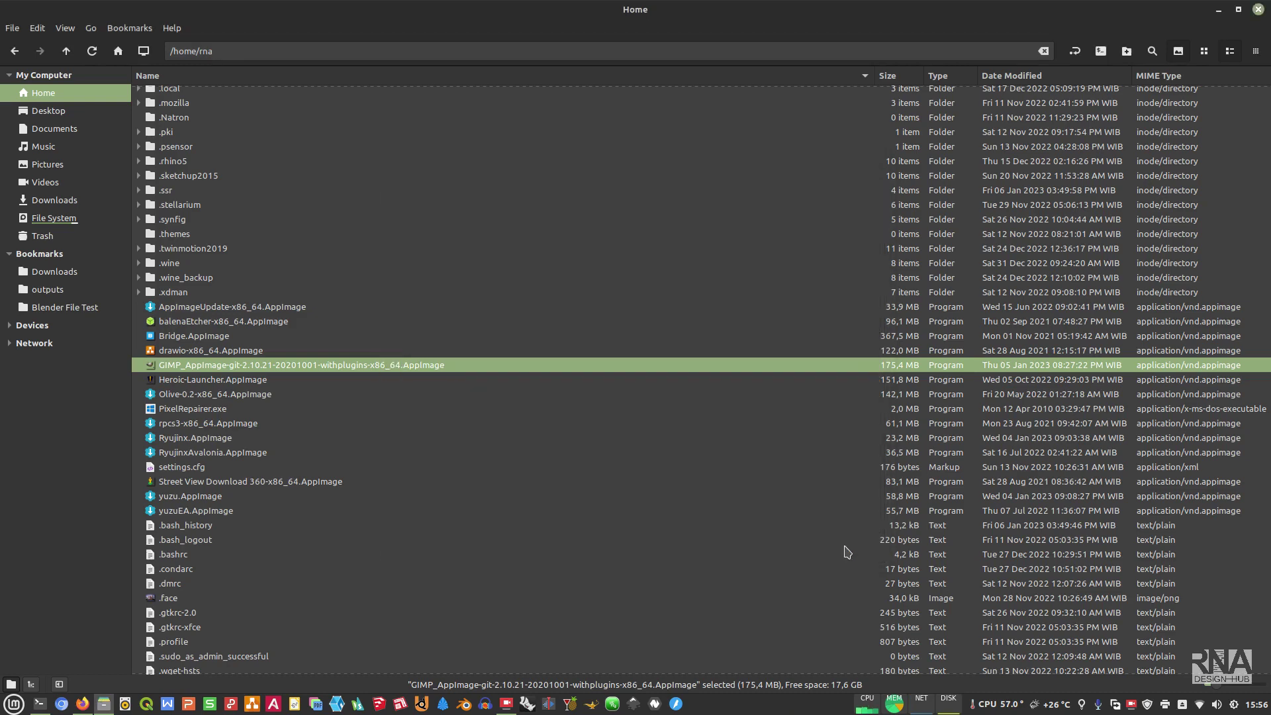
right_click(236, 371)
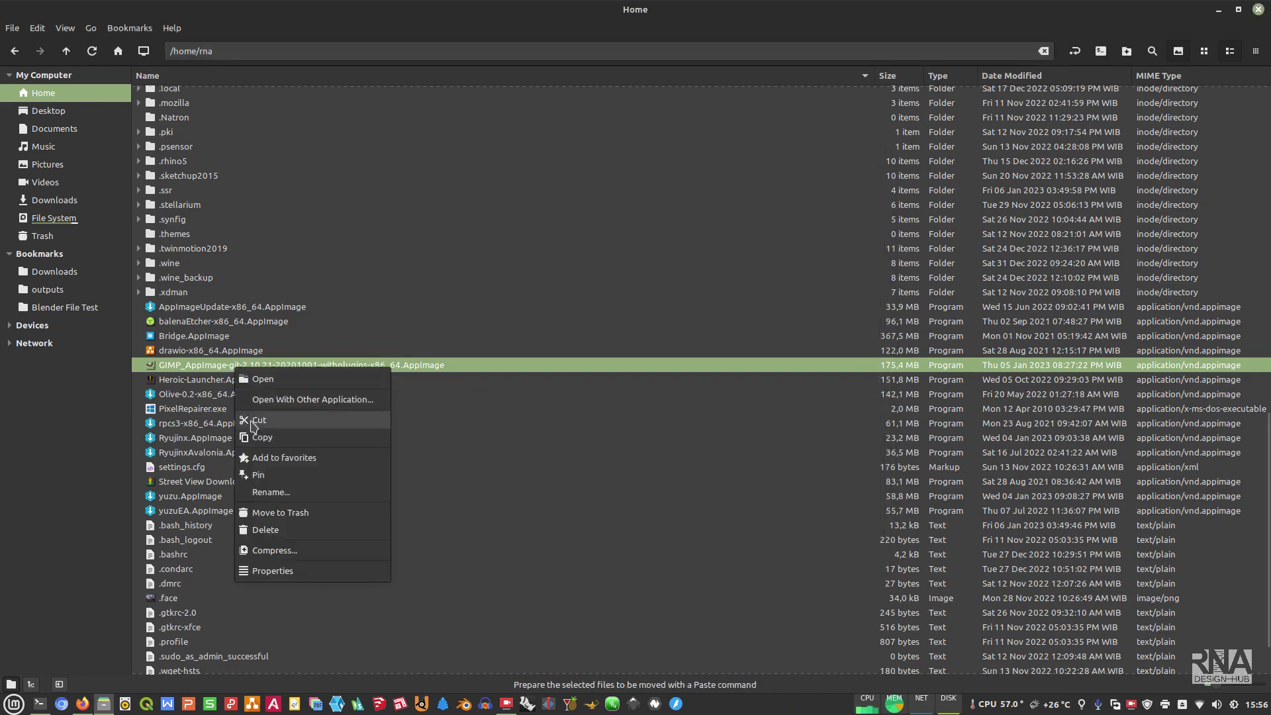
click(294, 500)
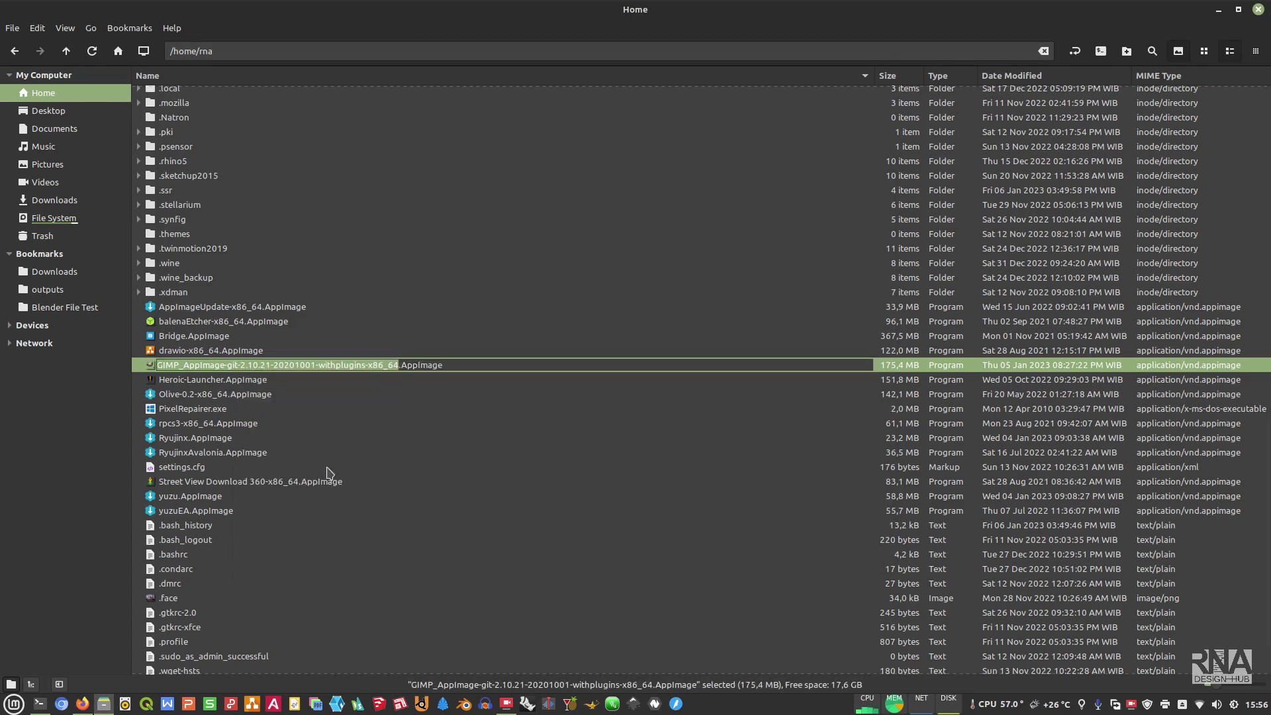
click(368, 366)
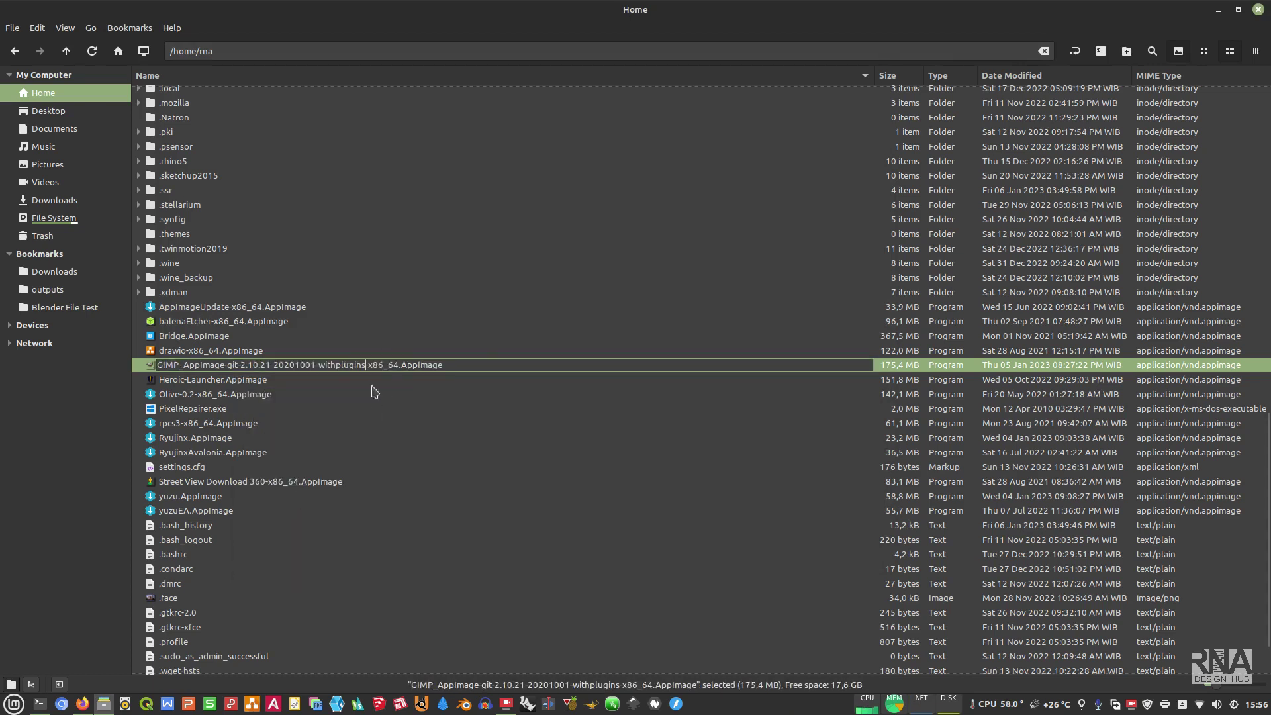
key(BackSpace)
key(BackSpace)
key(BackSpace)
key(BackSpace)
key(BackSpace)
key(BackSpace)
key(BackSpace)
key(BackSpace)
key(BackSpace)
key(BackSpace)
key(BackSpace)
key(BackSpace)
key(BackSpace)
key(BackSpace)
key(BackSpace)
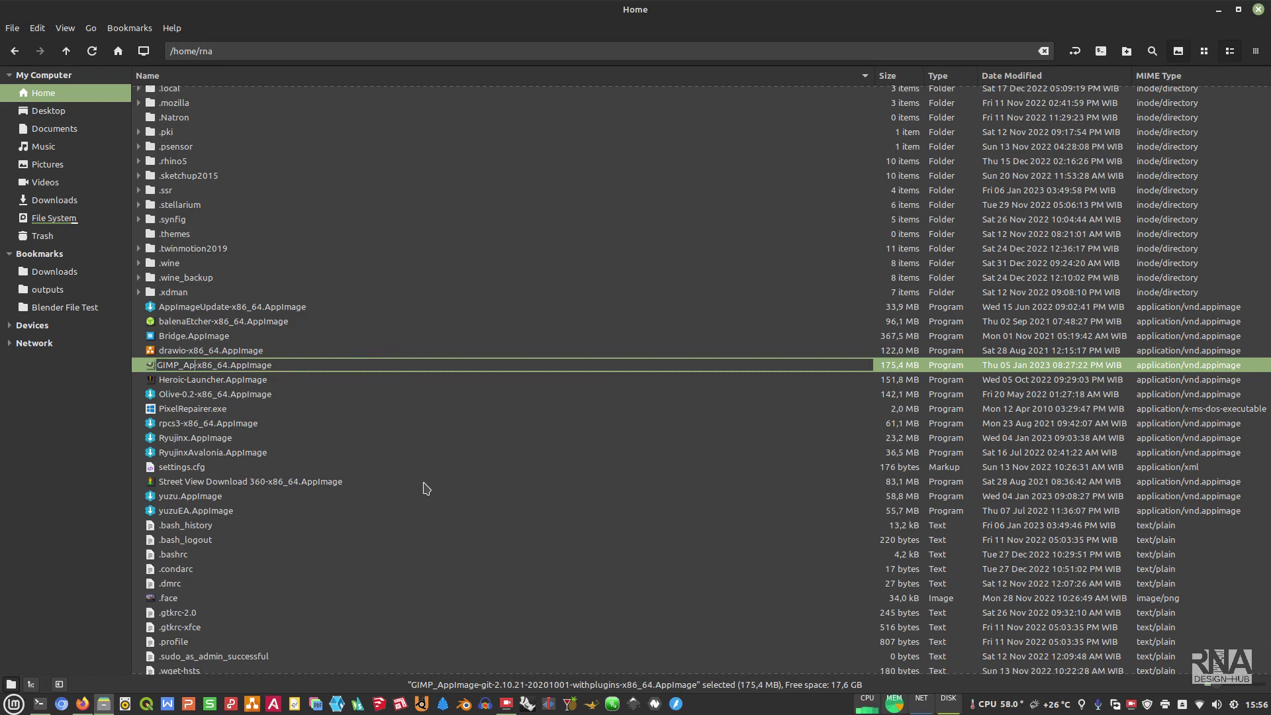
key(BackSpace)
key(BackSpace)
key(BackSpace)
key(BackSpace)
key(BackSpace)
key(Return)
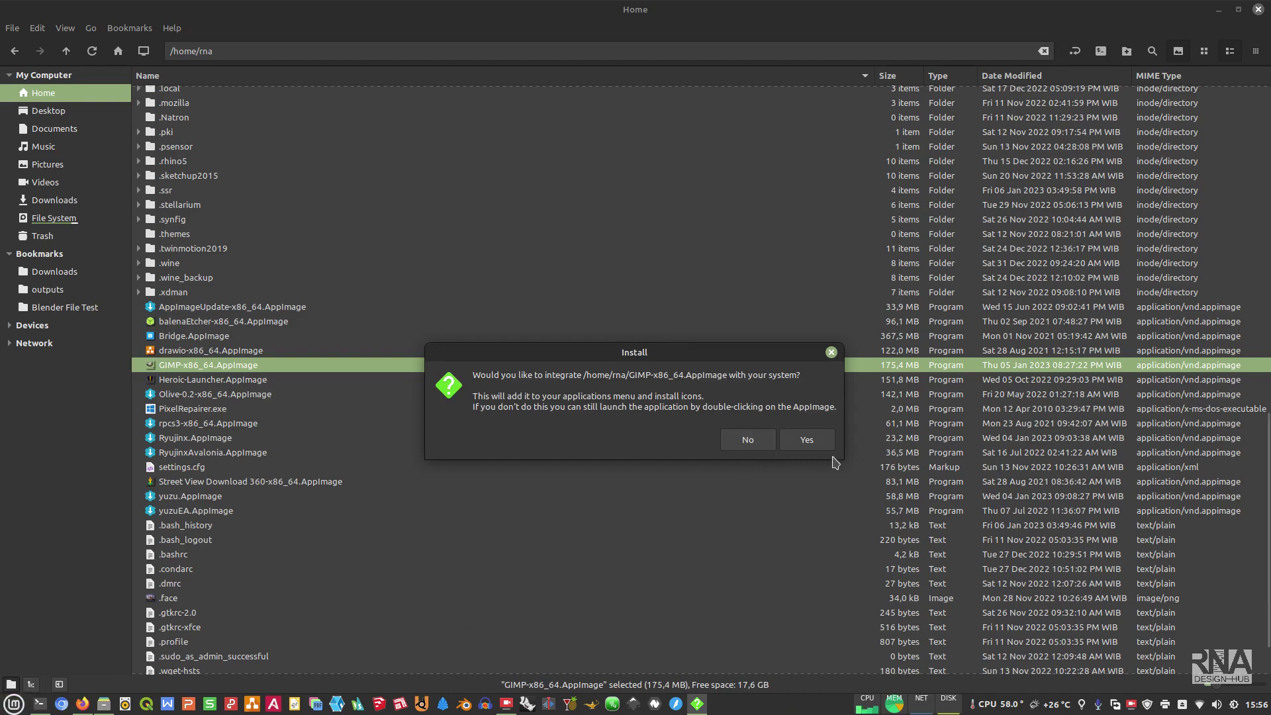
- Accept system integration, check the Filters menu for Resynthesizer tools, then quit GIMP
click(811, 440)
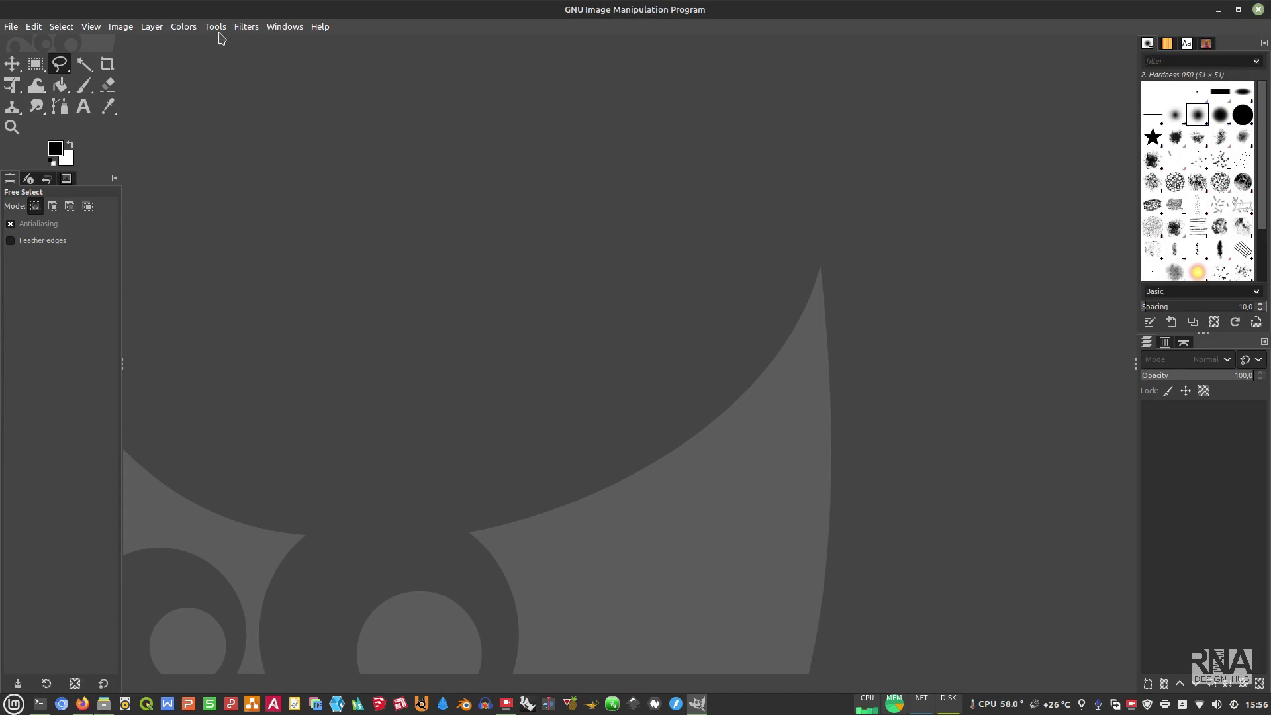
click(246, 30)
mouse_move(266, 115)
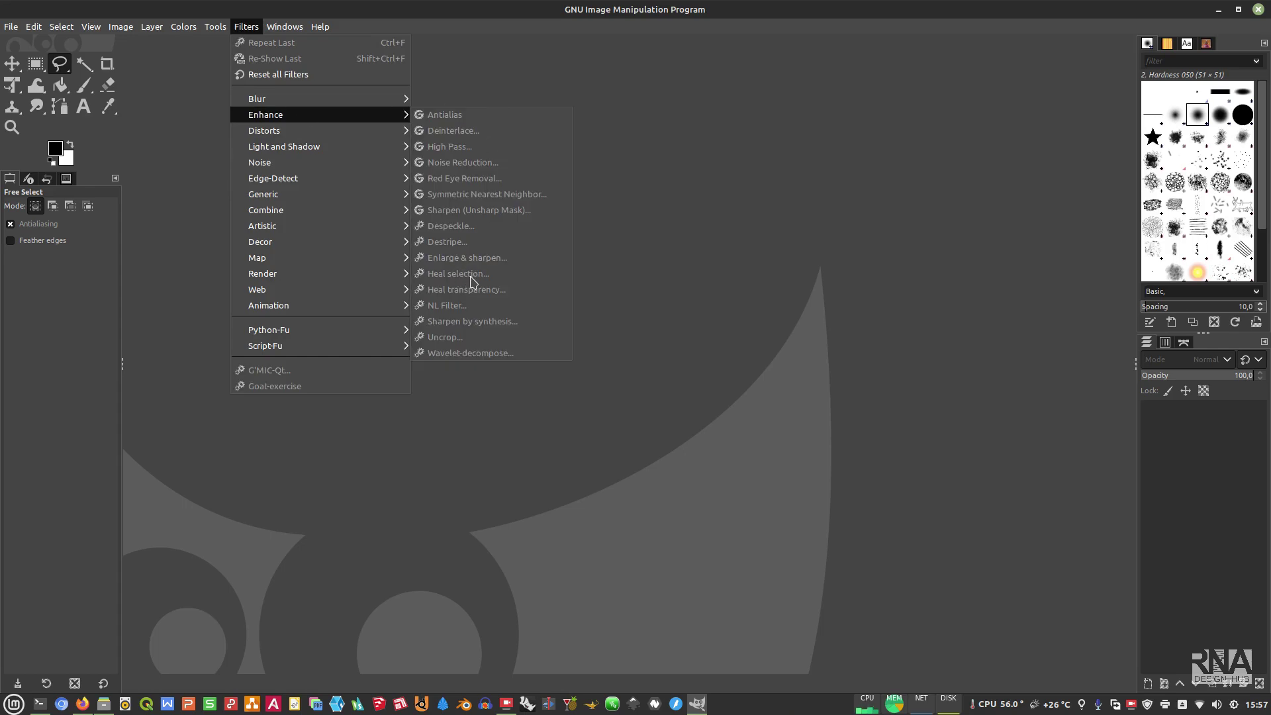
click(701, 262)
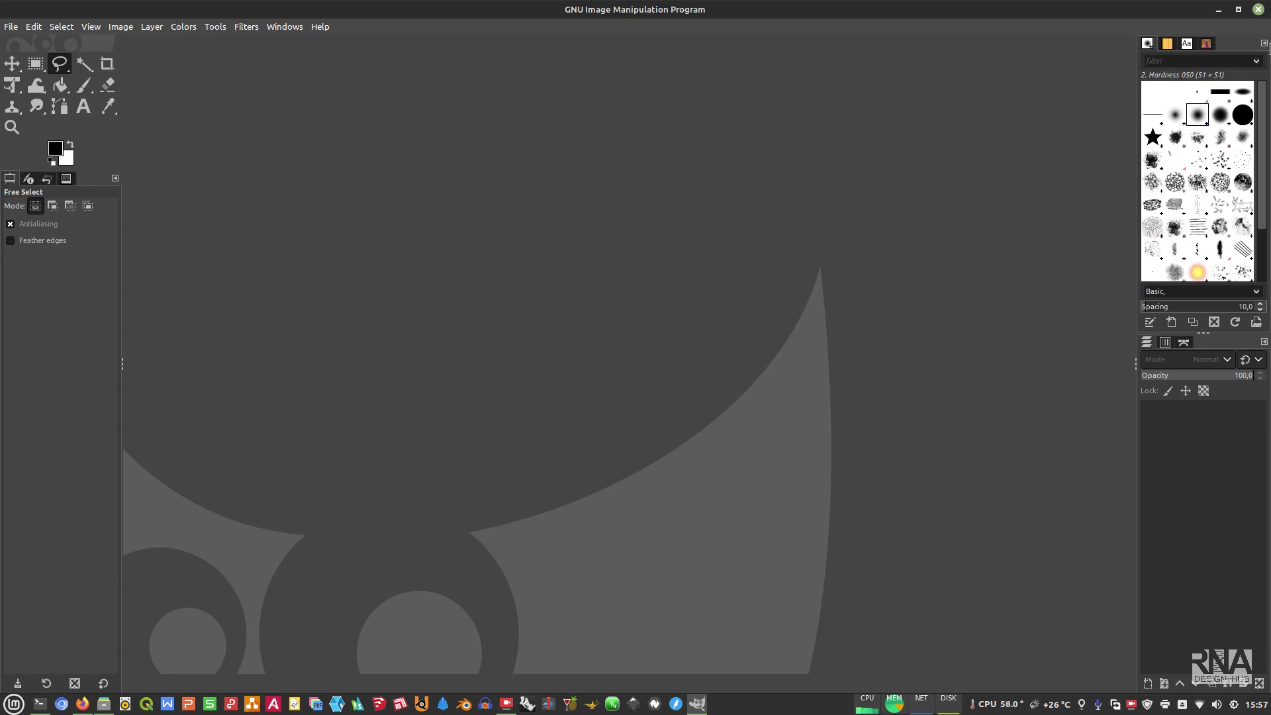
click(1259, 9)
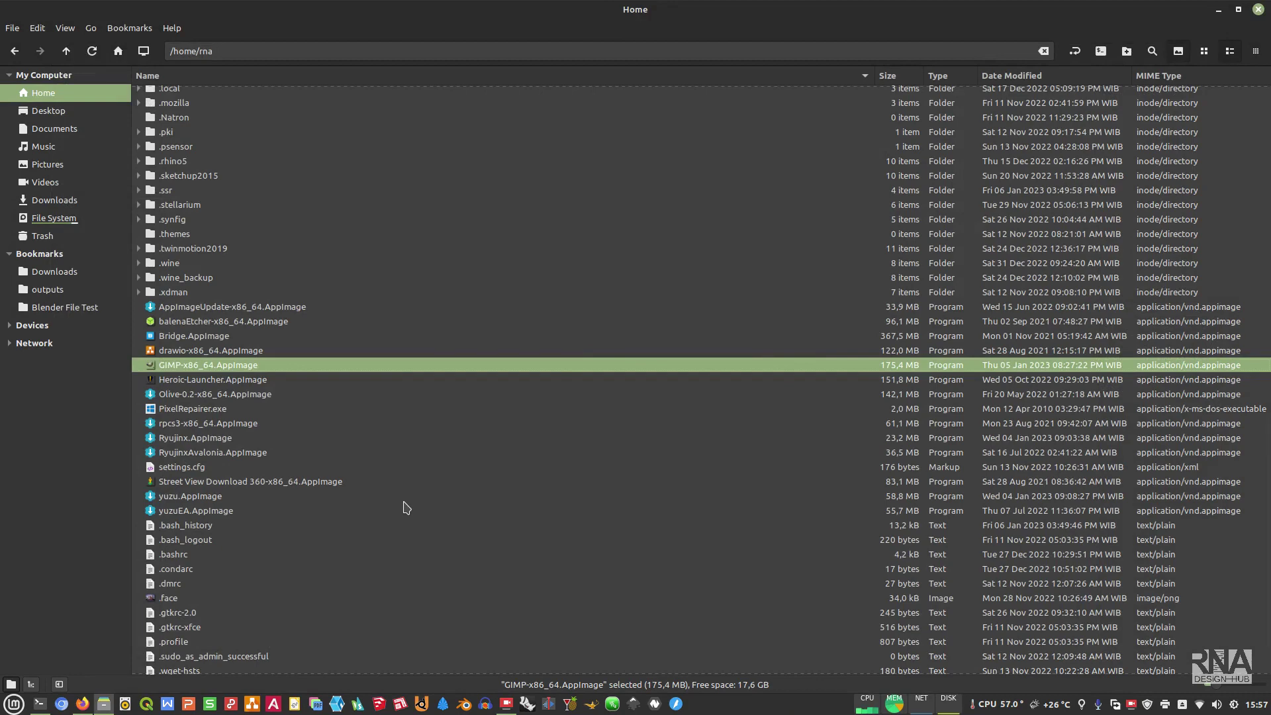
- Launch GIMP from a Mint menu search for gimp, then close it
click(18, 705)
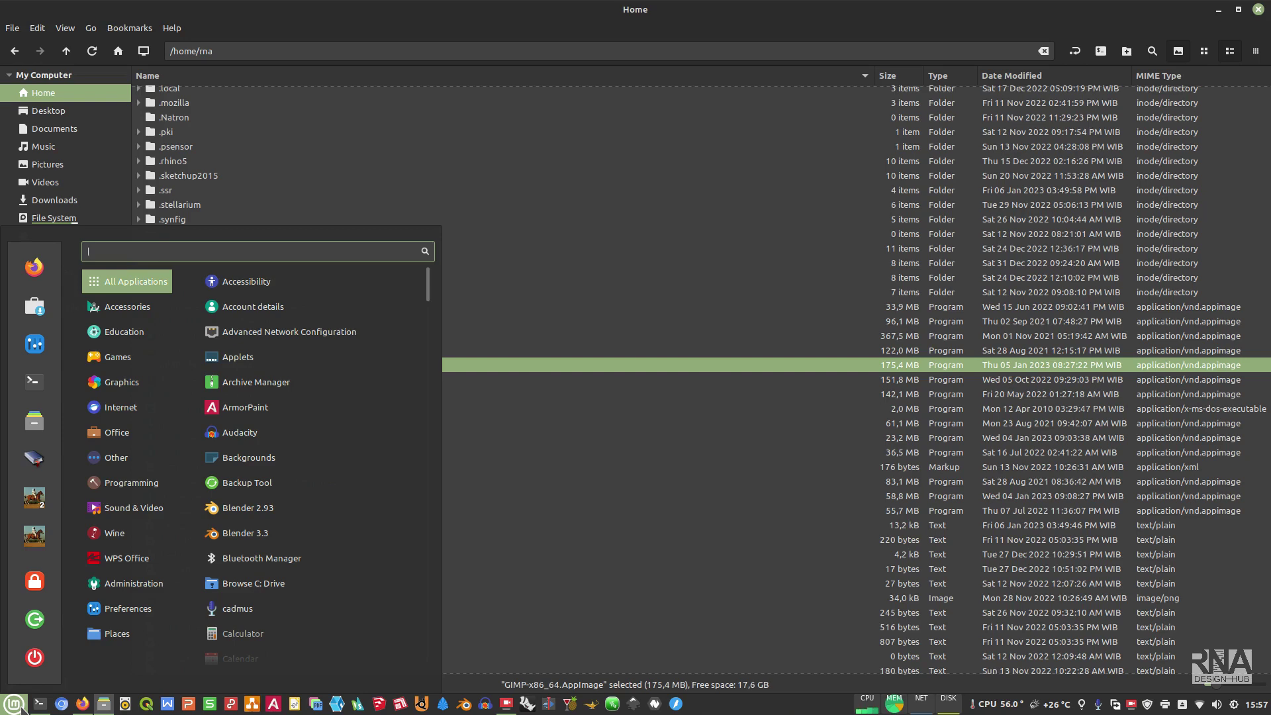
text(gim)
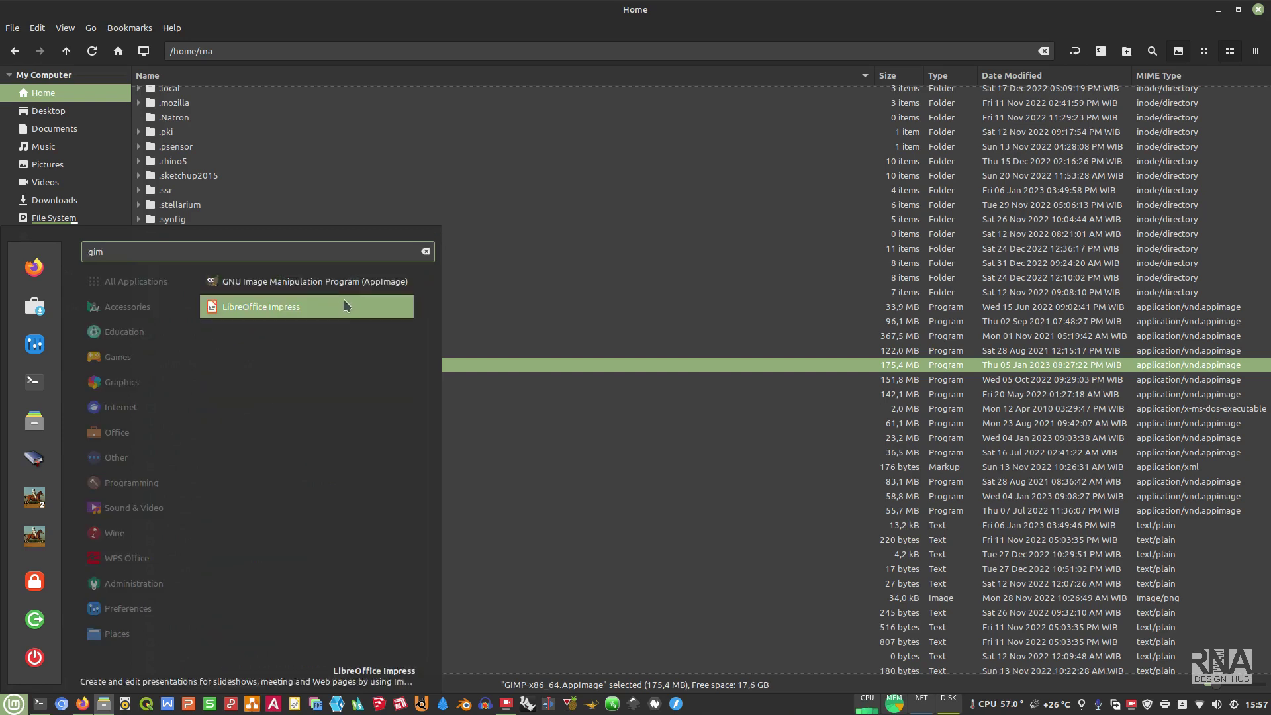
click(338, 281)
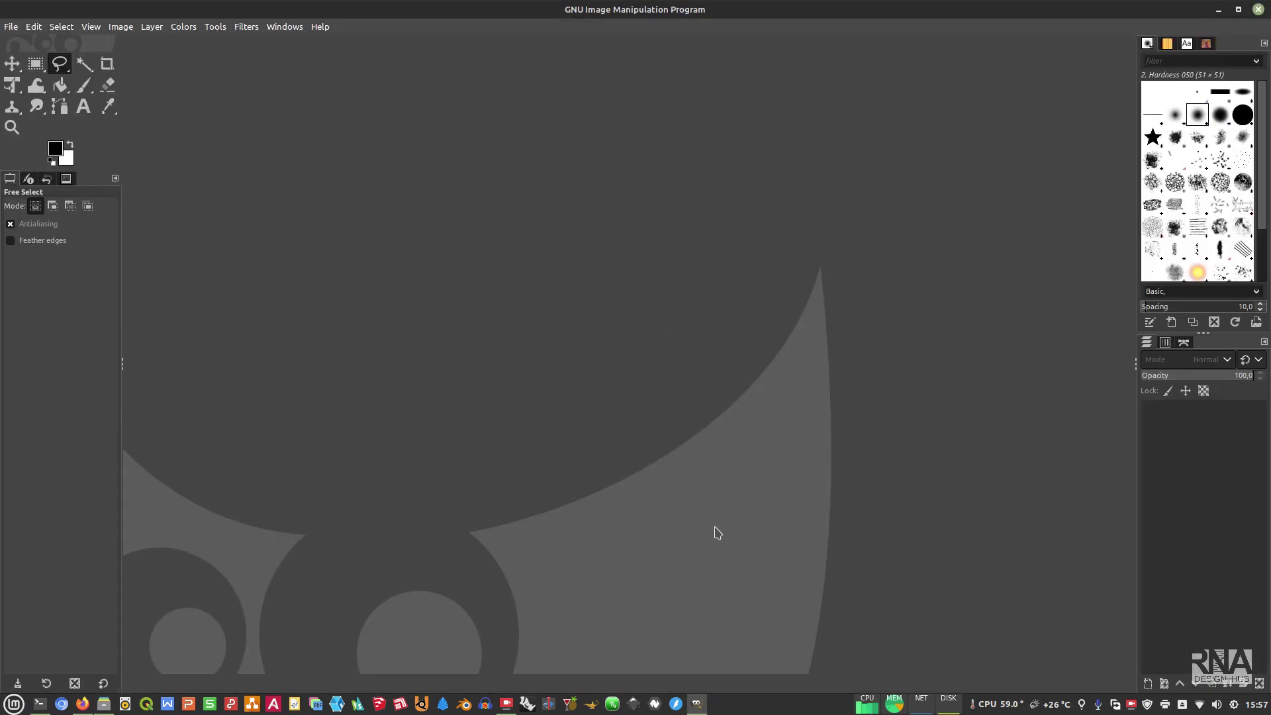
mouse_move(699, 704)
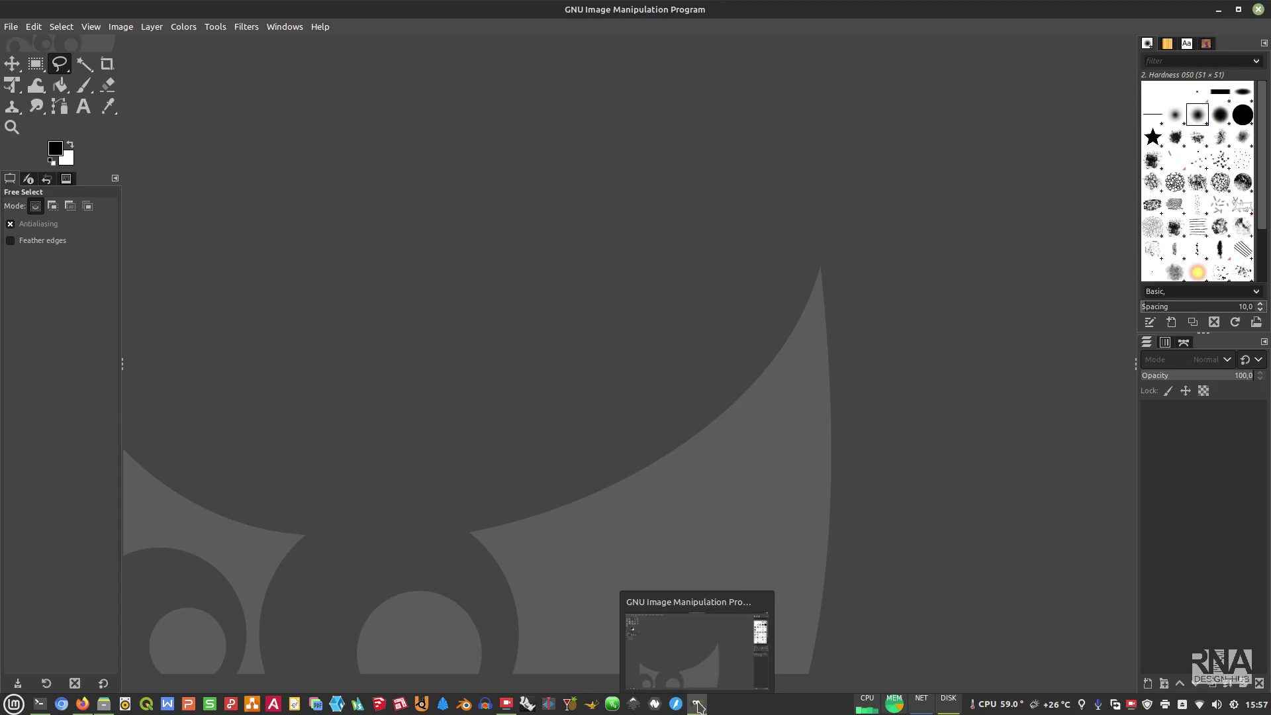
click(1257, 9)
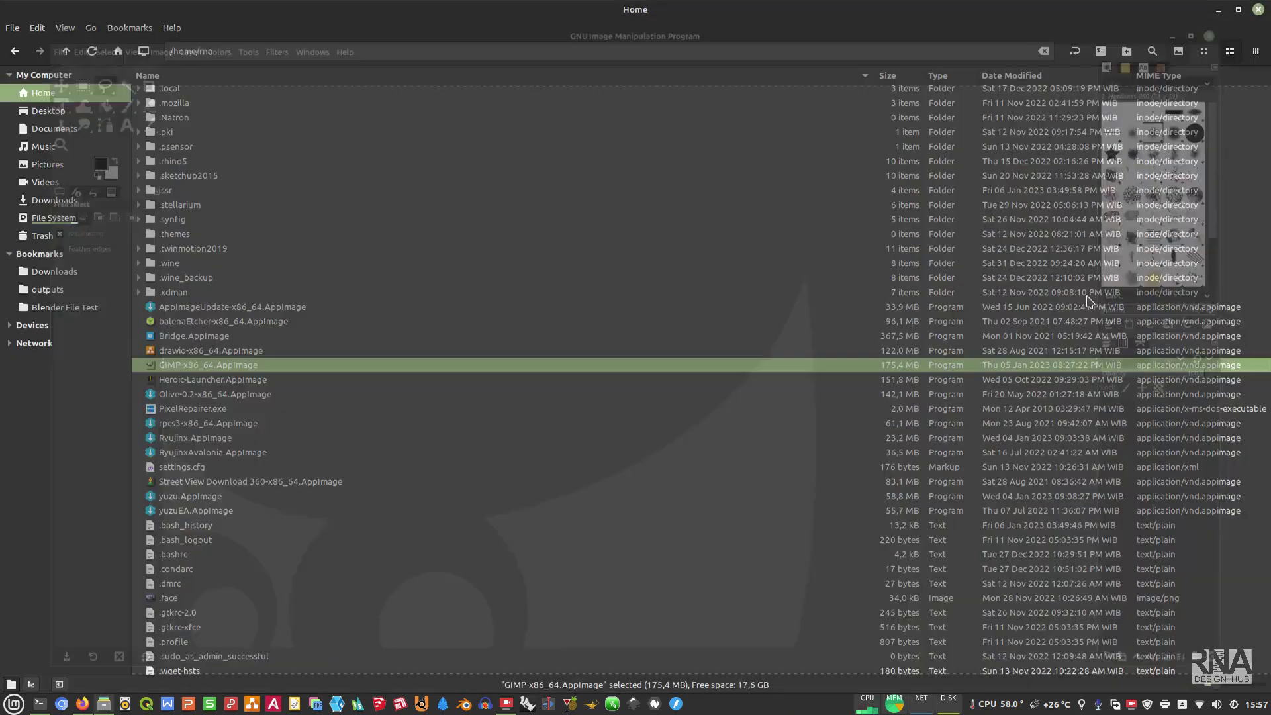
- Add the GIMP search result to the bottom panel and start GIMP from that launcher
click(13, 704)
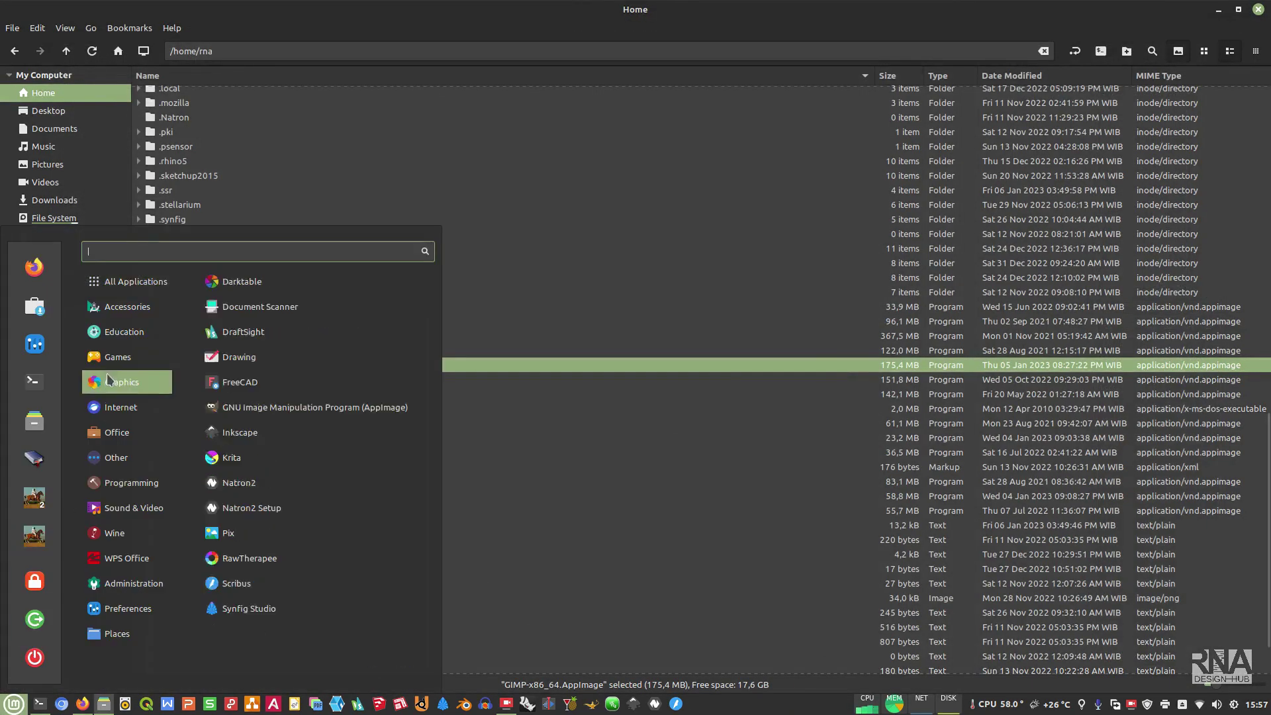
text(gimp)
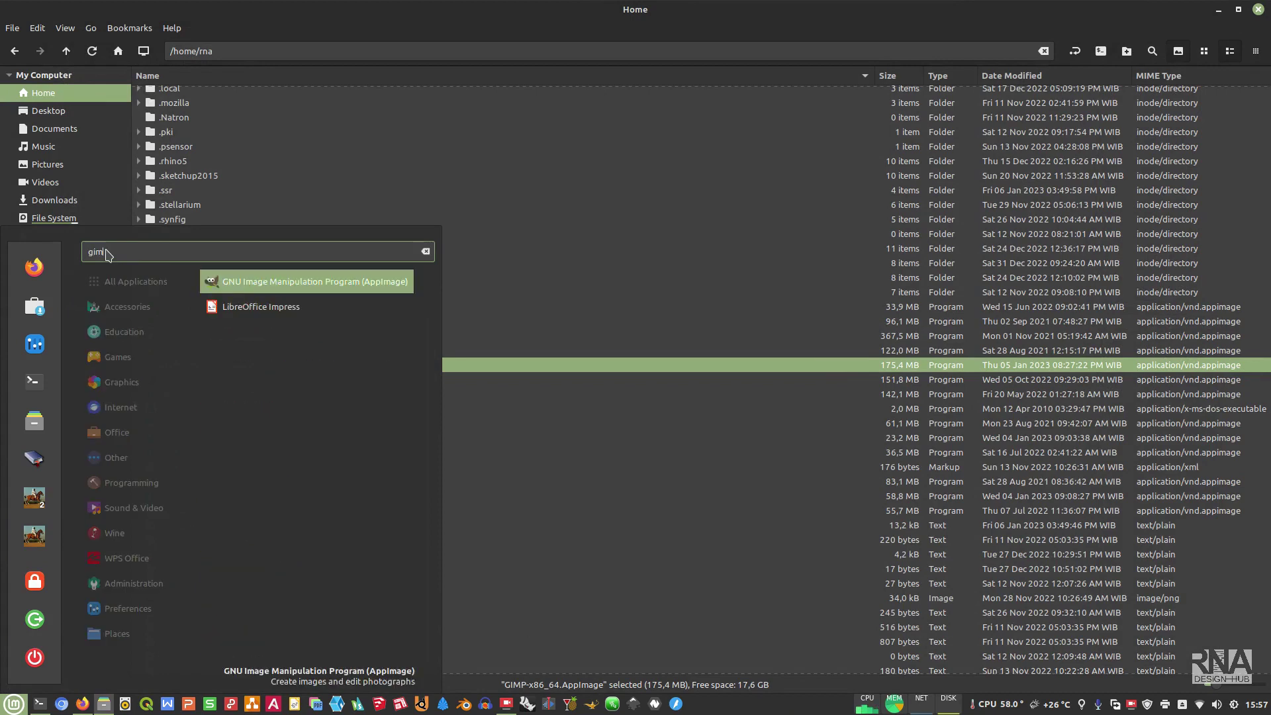
right_click(284, 282)
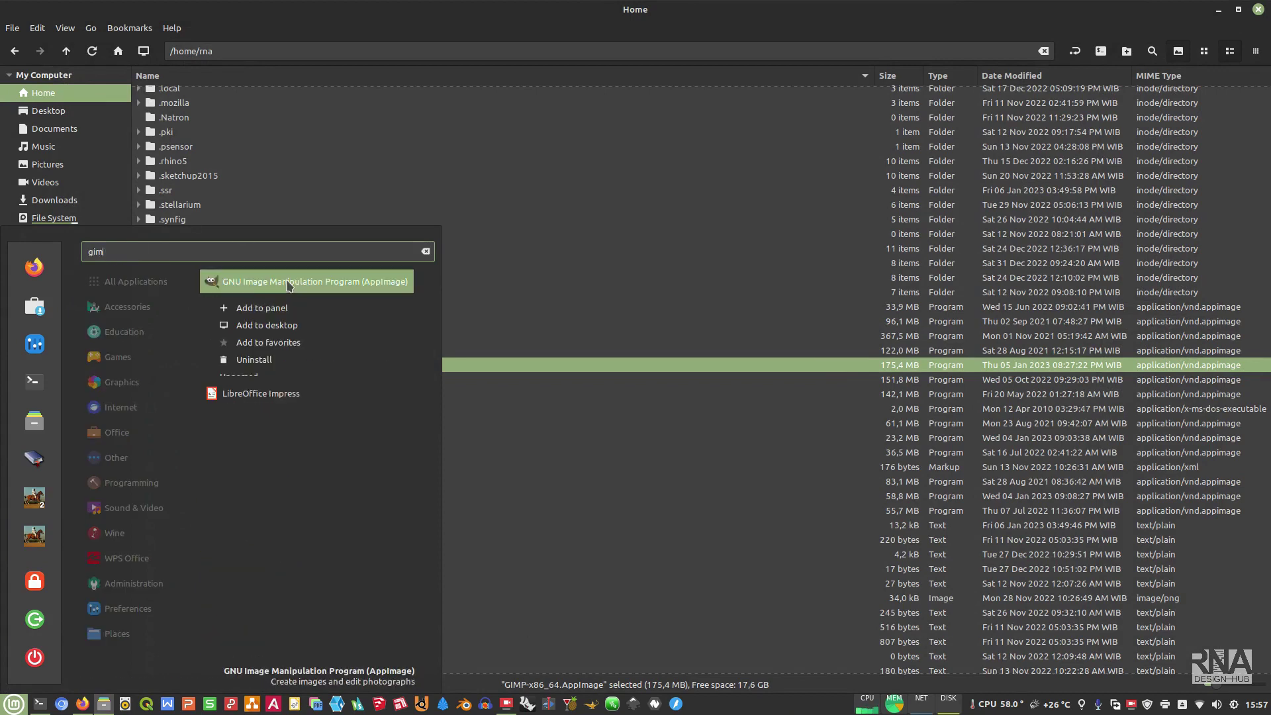
click(274, 309)
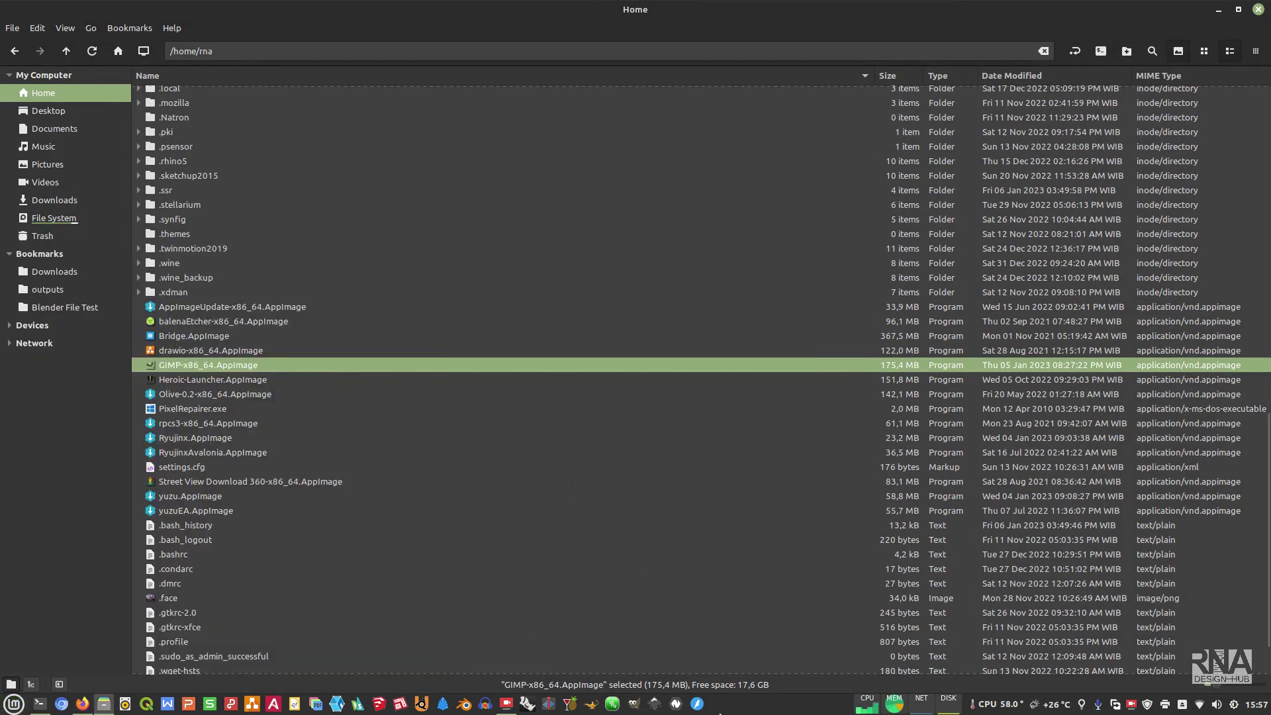
click(632, 707)
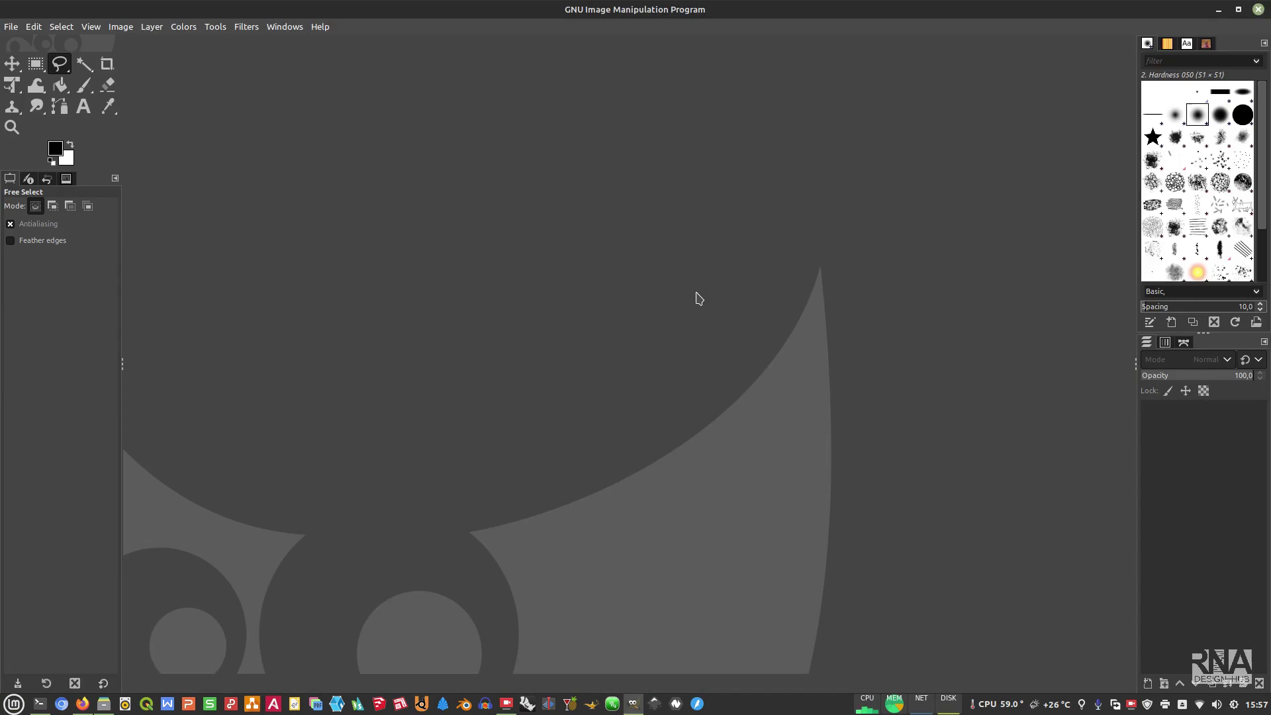
- Open Blender-Junkyard-render.png from the Pictures folder
click(11, 26)
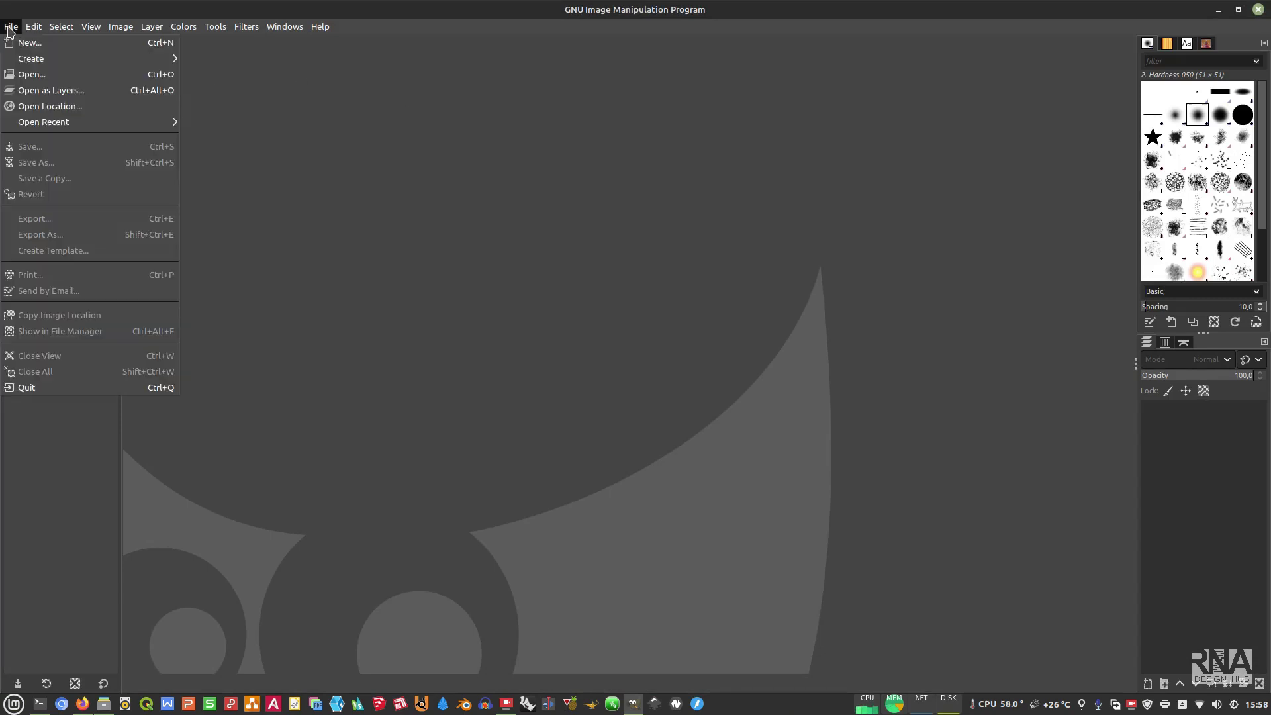
click(14, 74)
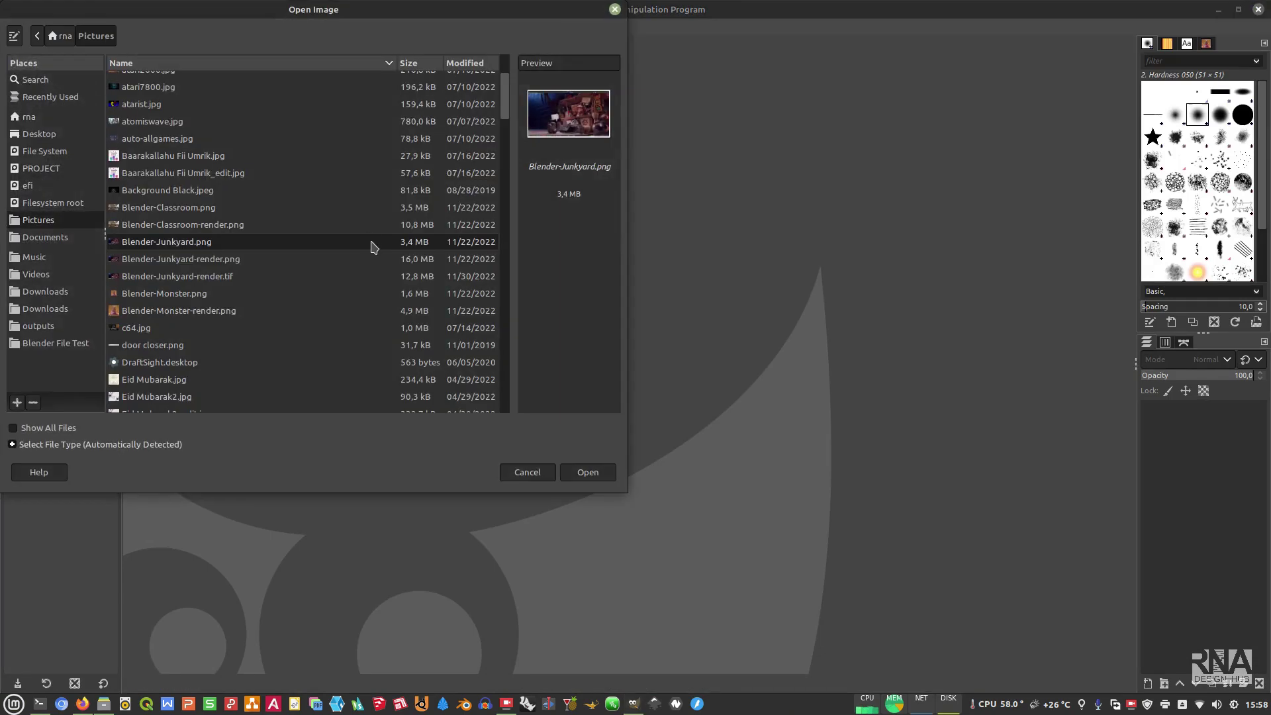
click(246, 268)
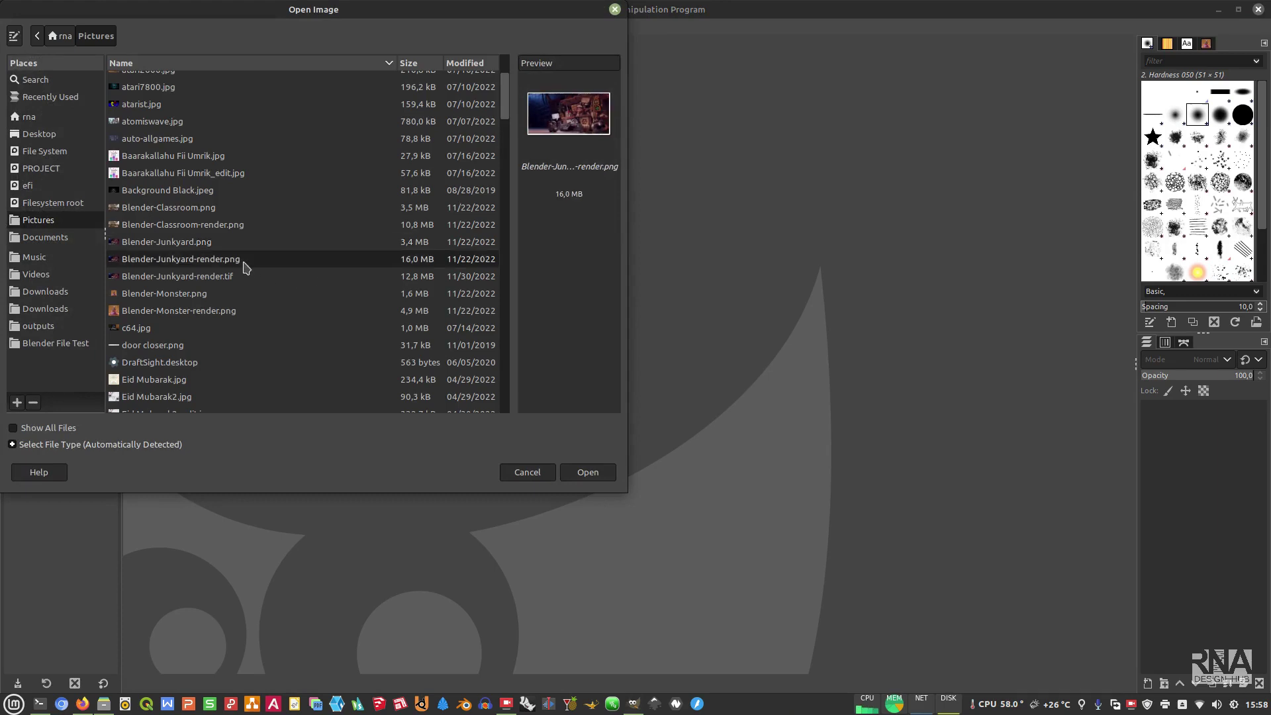
double_click(175, 266)
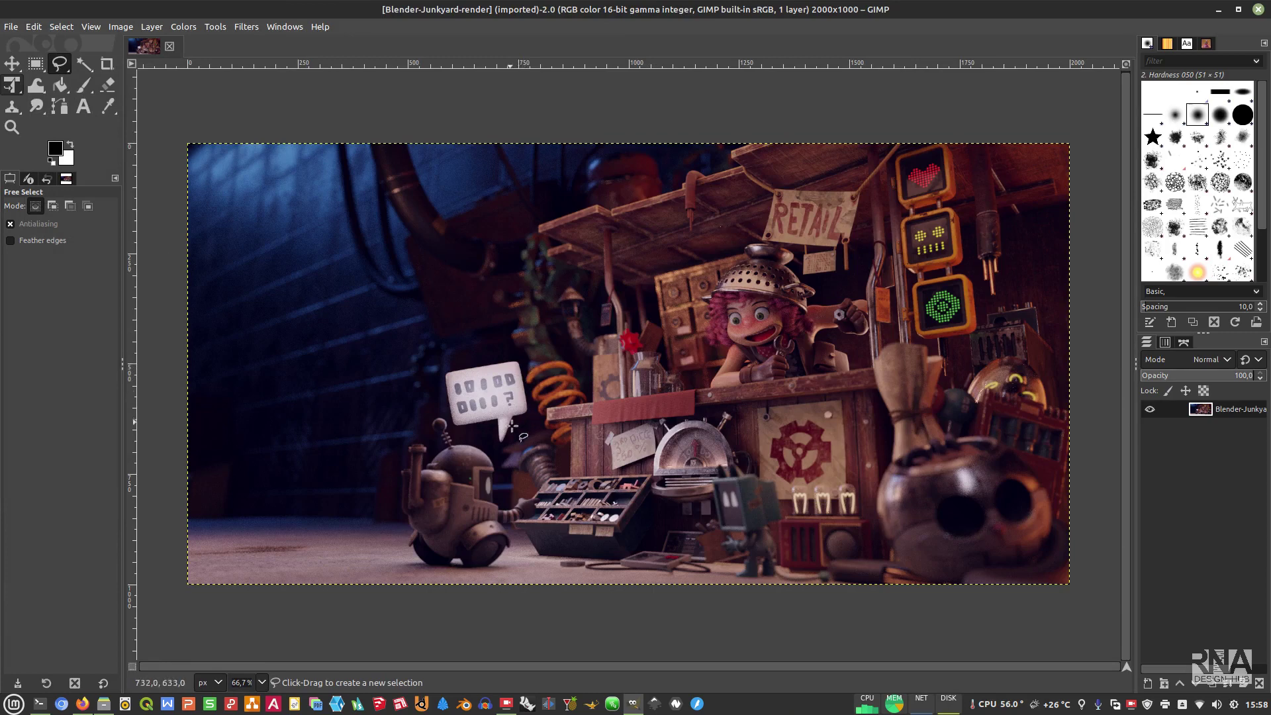
- Trace a free selection around the robot's speech bubble, including its tail
click(440, 372)
click(452, 427)
click(498, 424)
click(500, 444)
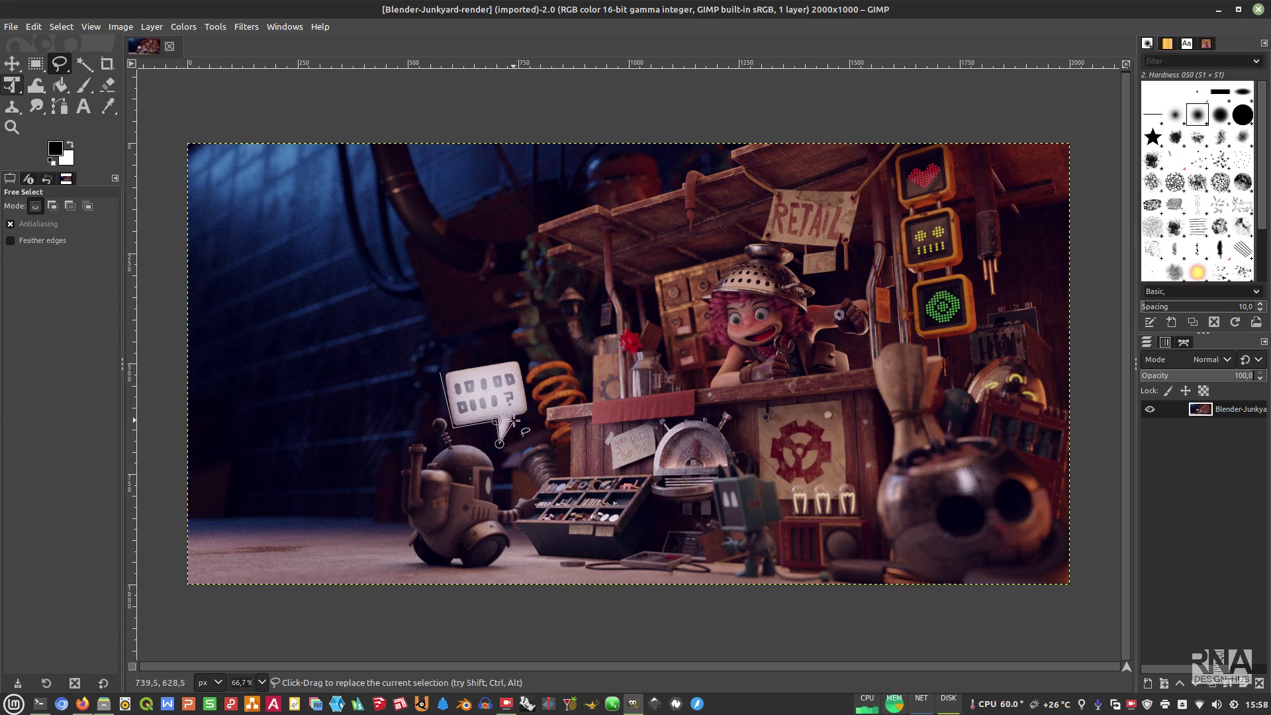
click(514, 418)
click(528, 414)
click(519, 358)
click(509, 357)
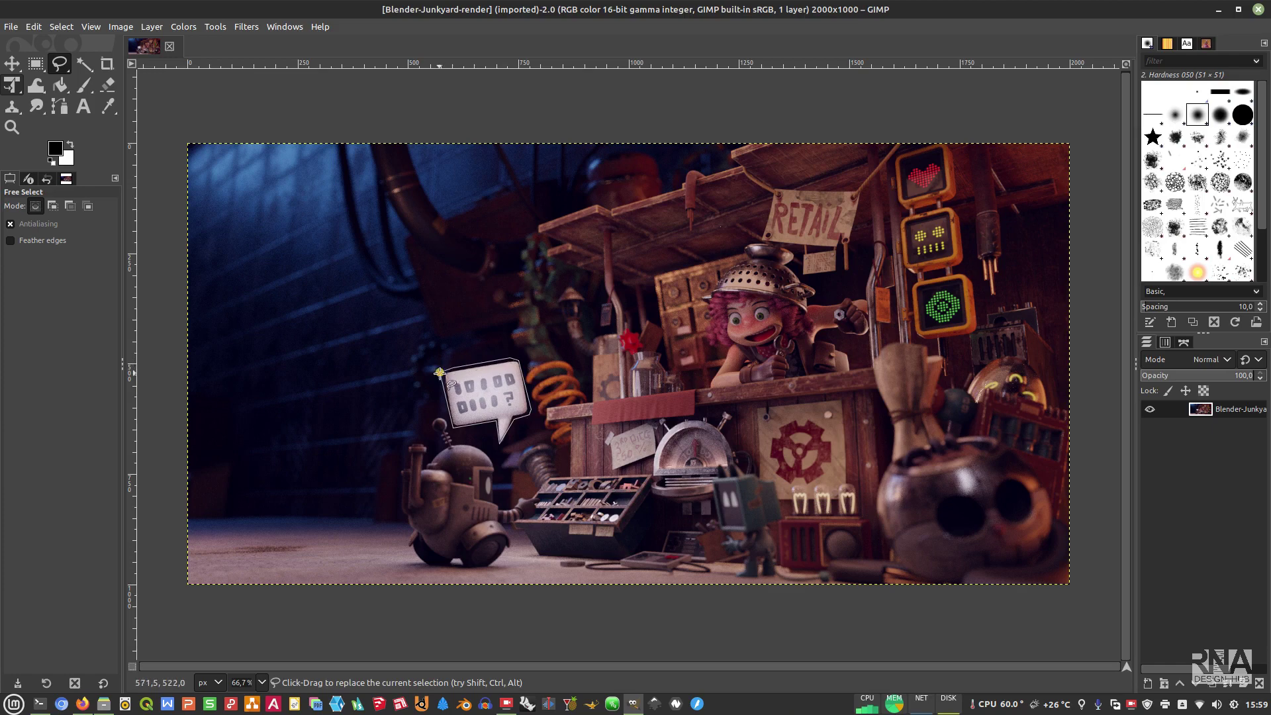
key(Return)
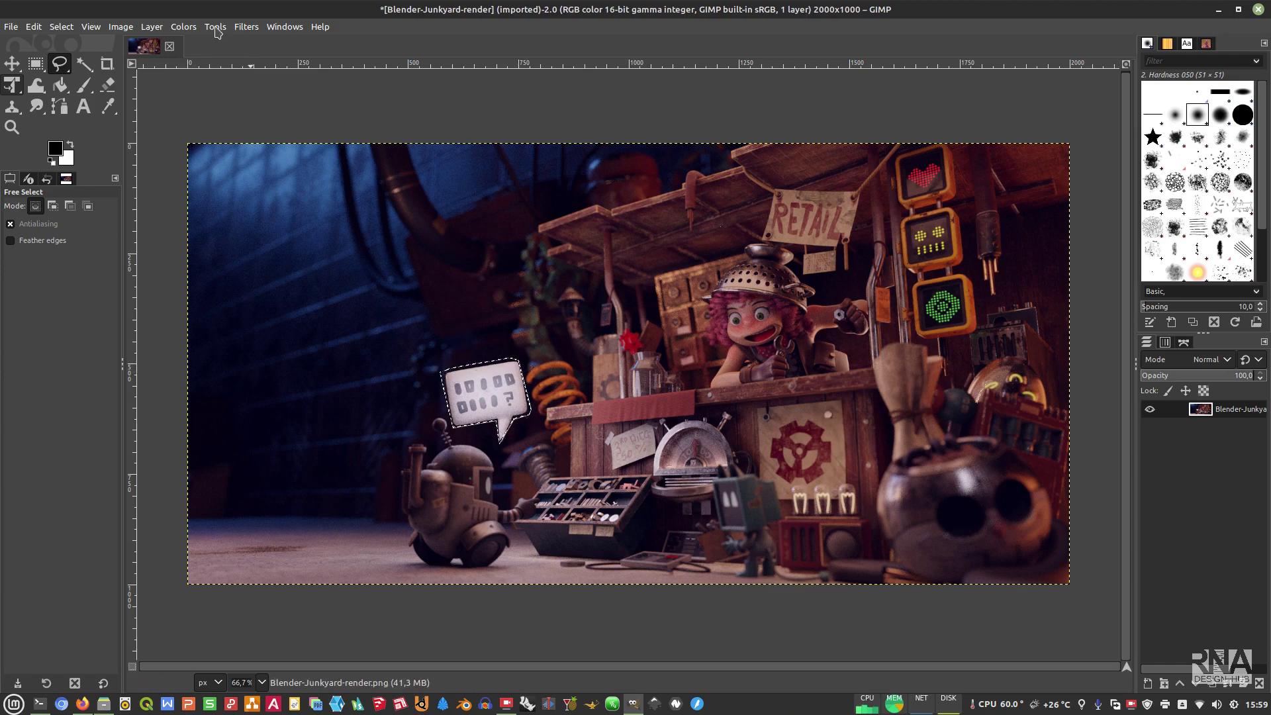
click(248, 27)
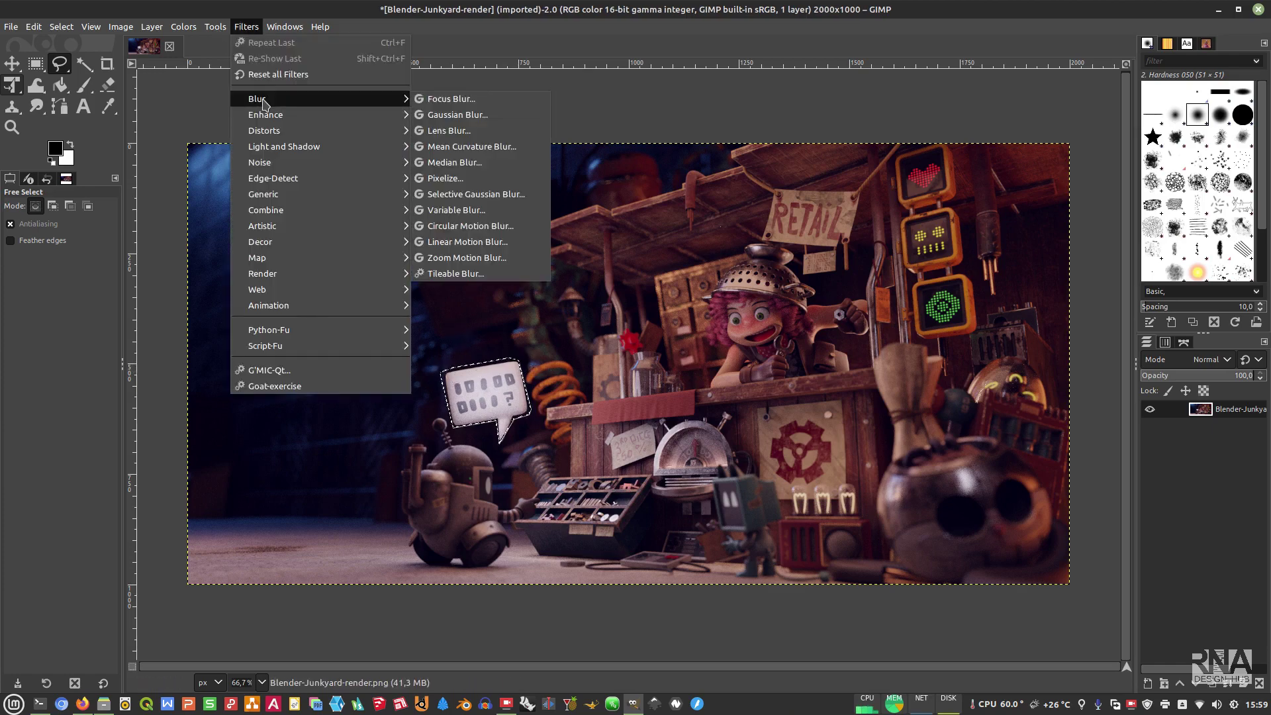
mouse_move(265, 114)
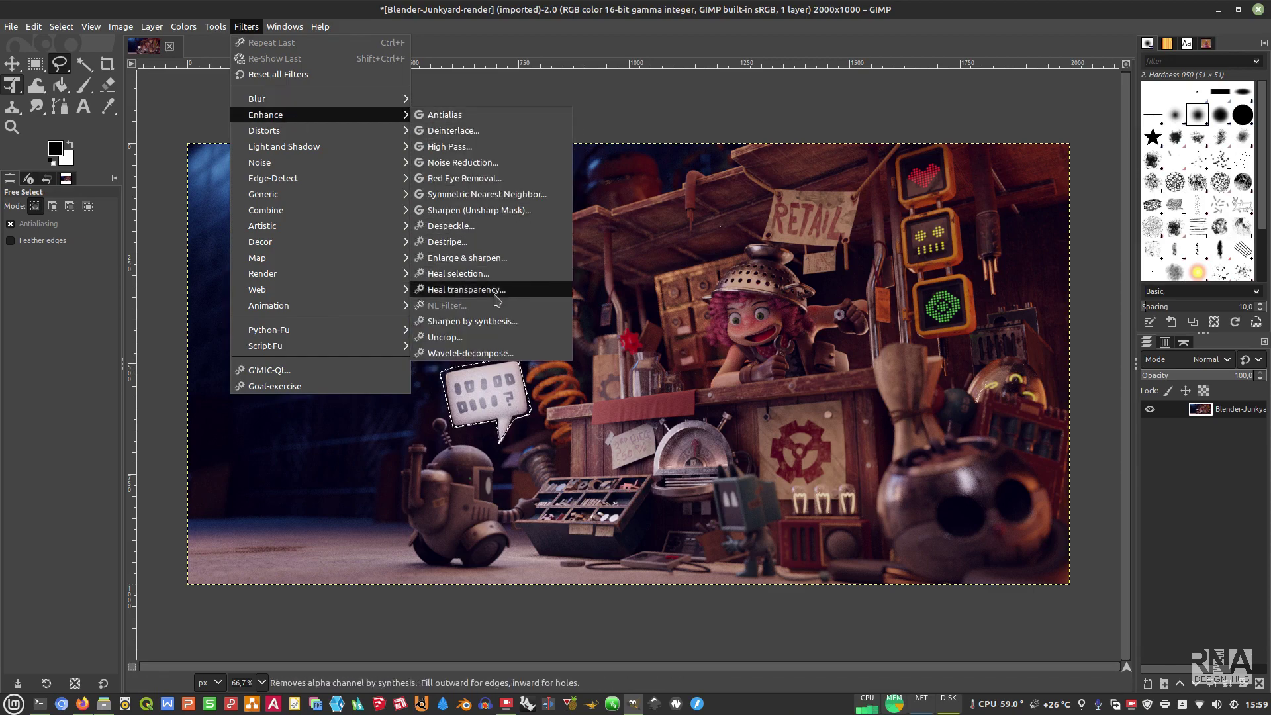
- Fill the selected speech bubble using Heal selection, then clear the selection
click(482, 277)
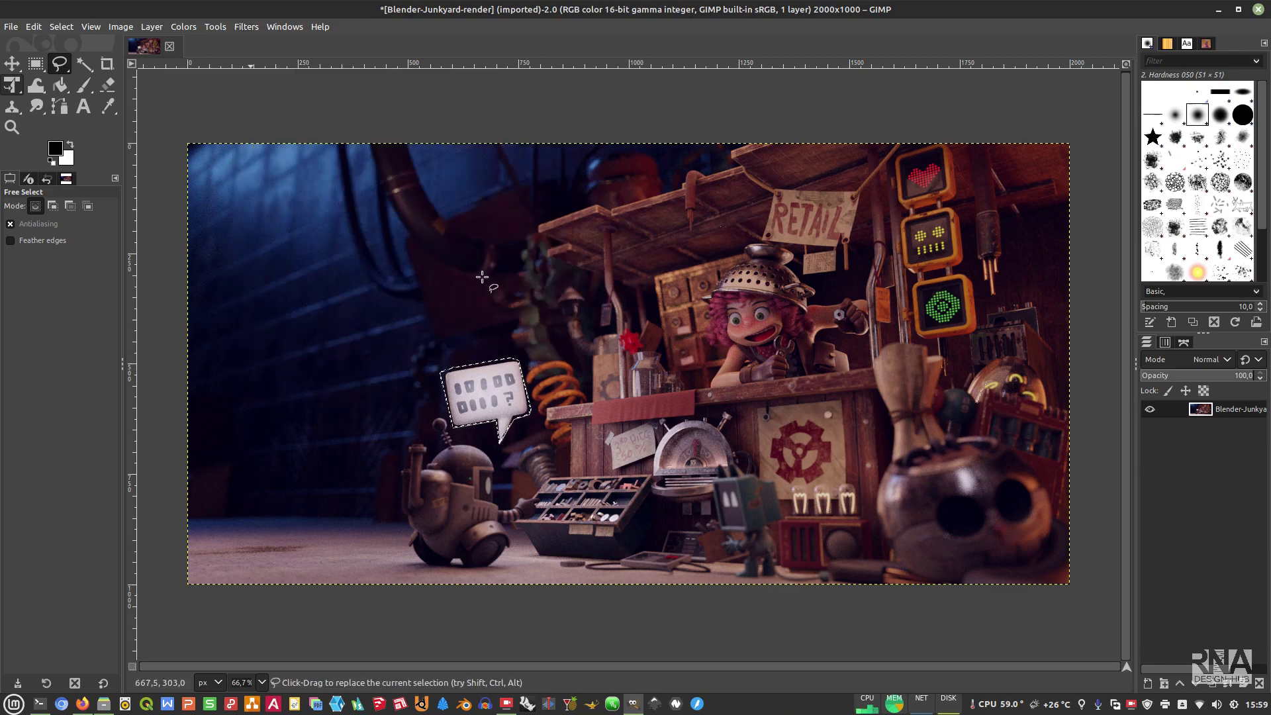
drag(669, 175, 916, 402)
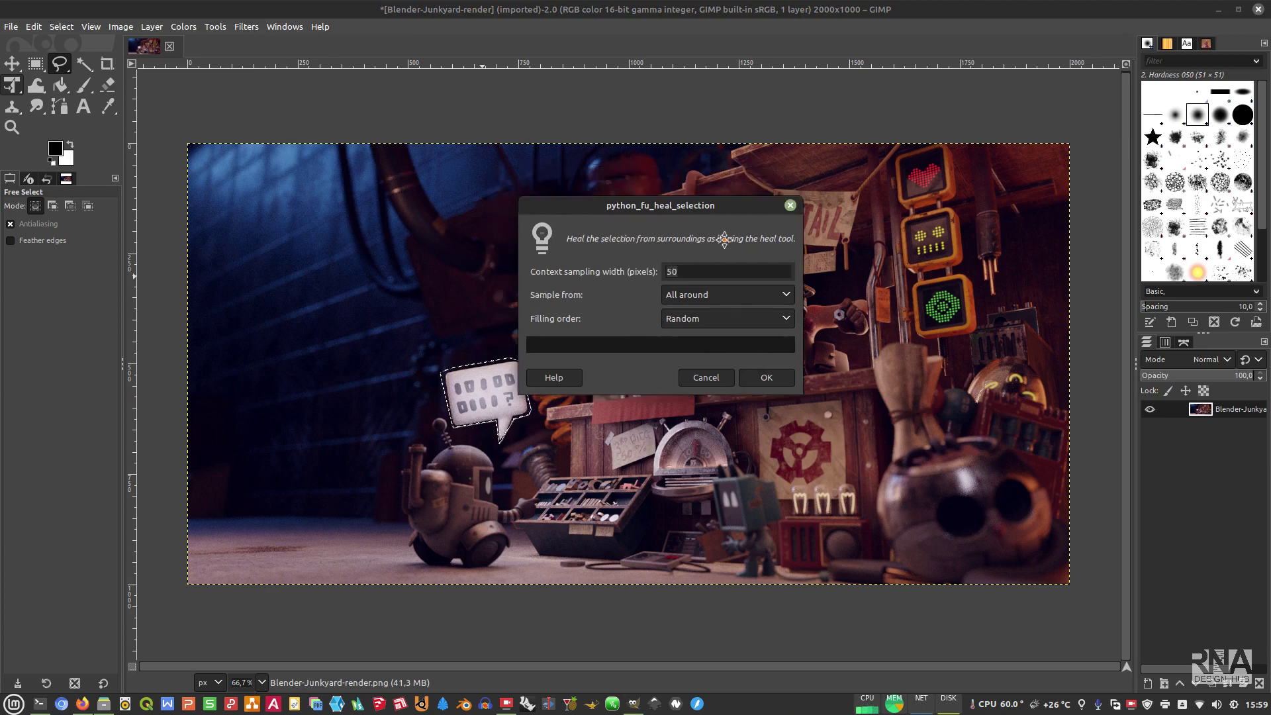
click(989, 584)
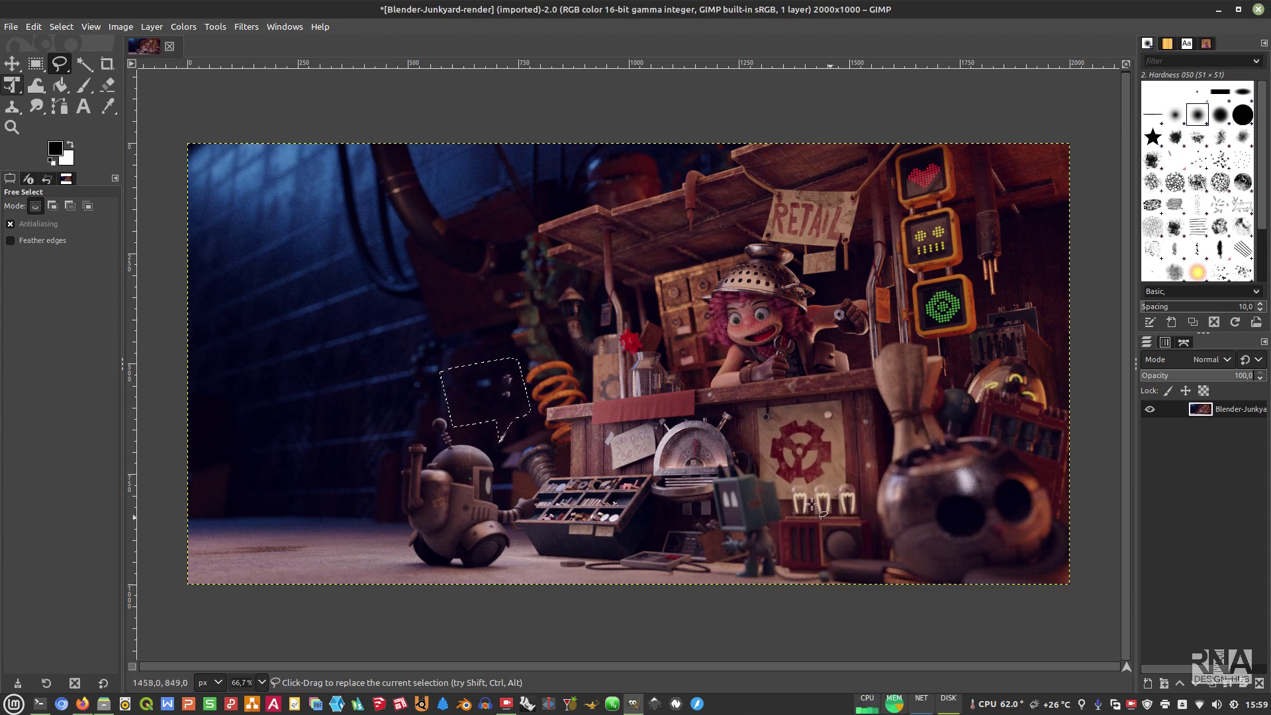
click(62, 26)
click(73, 59)
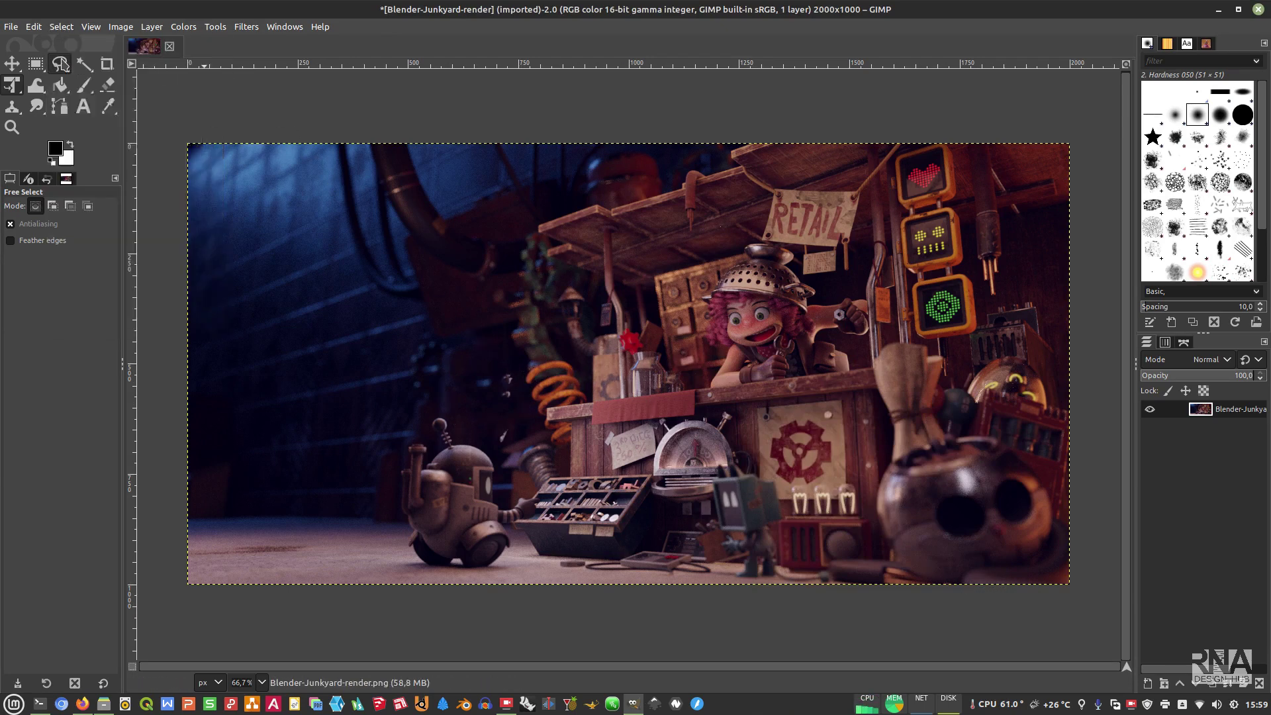